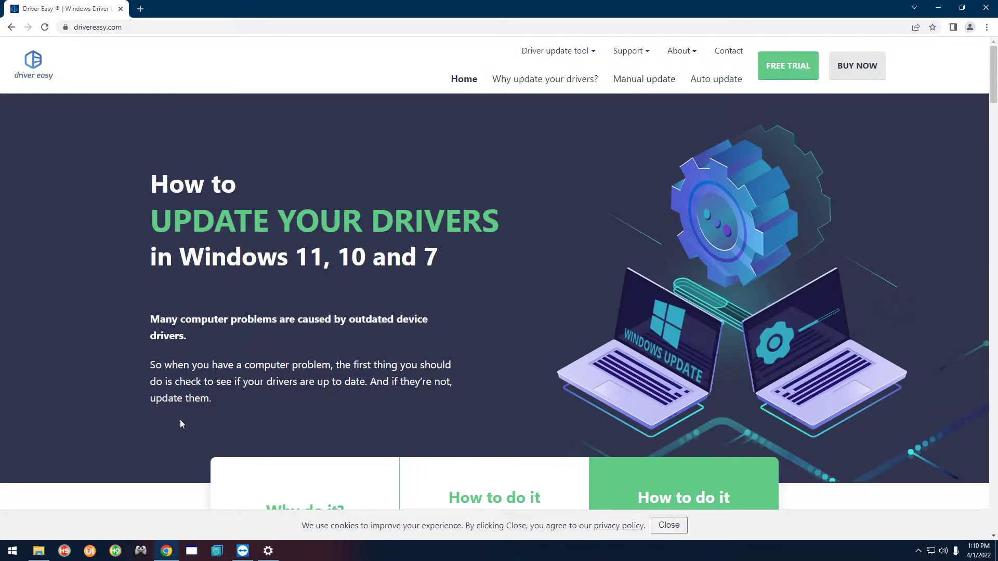
Search Windows for "device man", open Device Manager and move its window lower on the desktop.
left_click(11, 547)
type("devi")
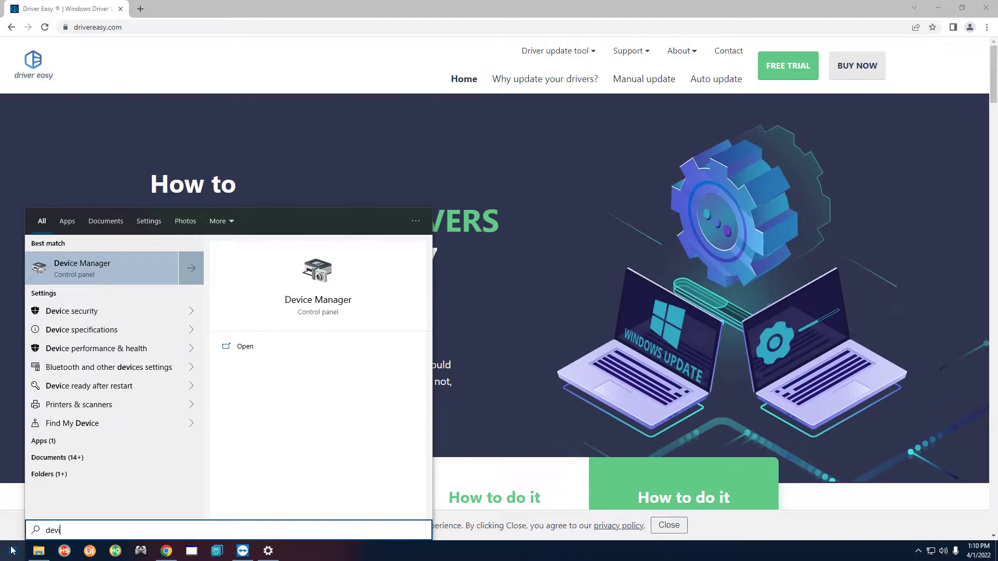
type("ce man")
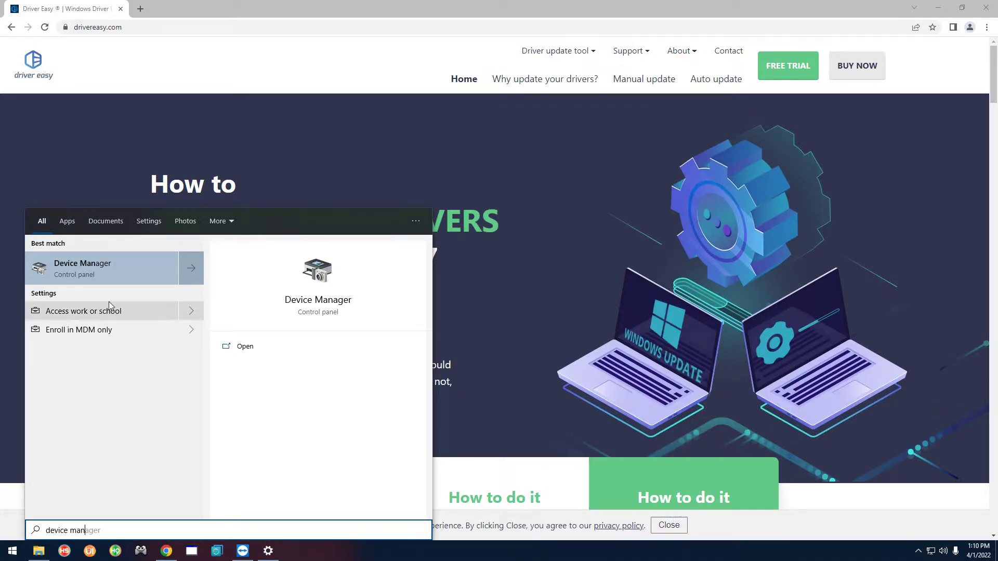
left_click(108, 270)
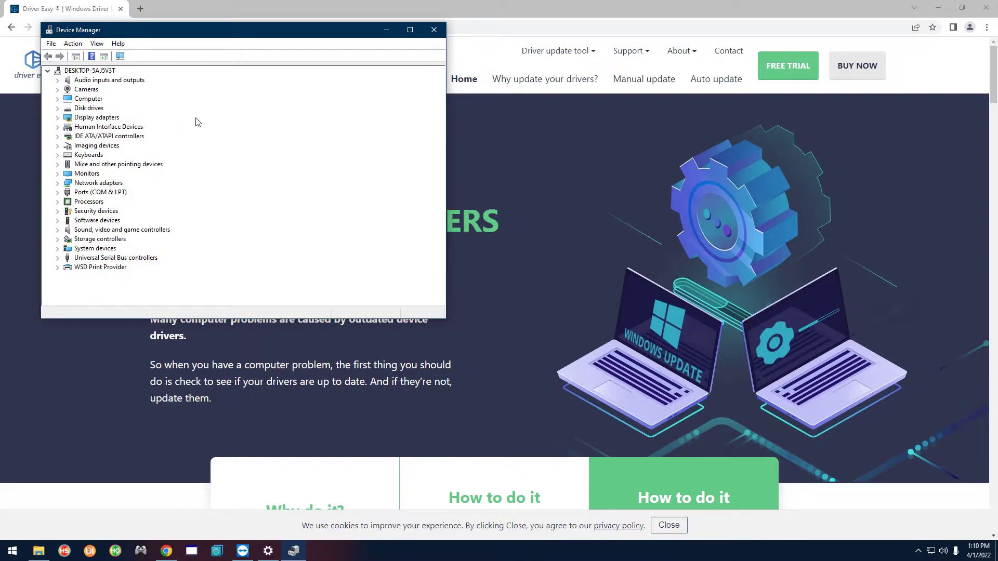
left_click_drag(209, 36, 198, 117)
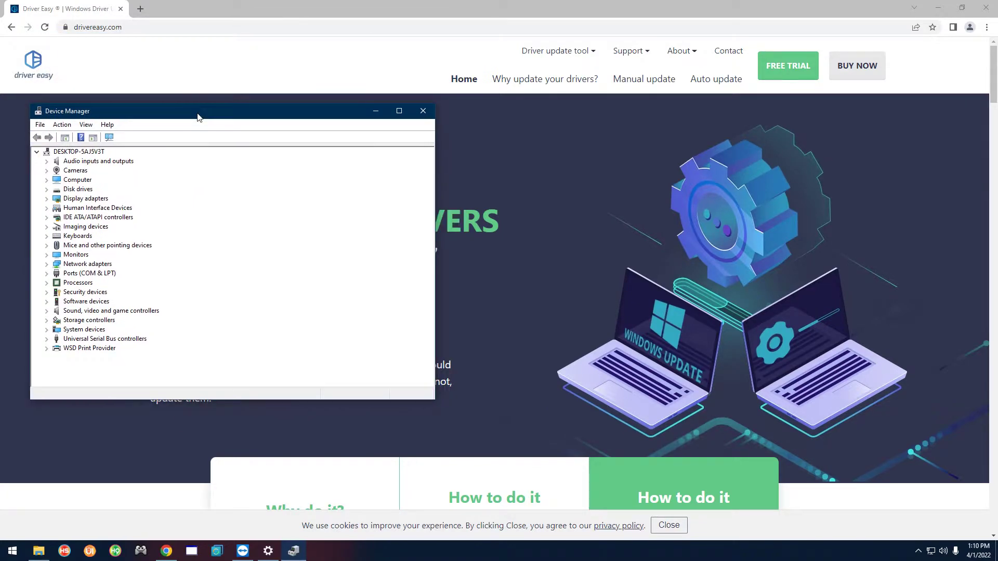
Switch back to the browser and open the Driver Easy Free guide from the site's Manual update page.
left_click(204, 14)
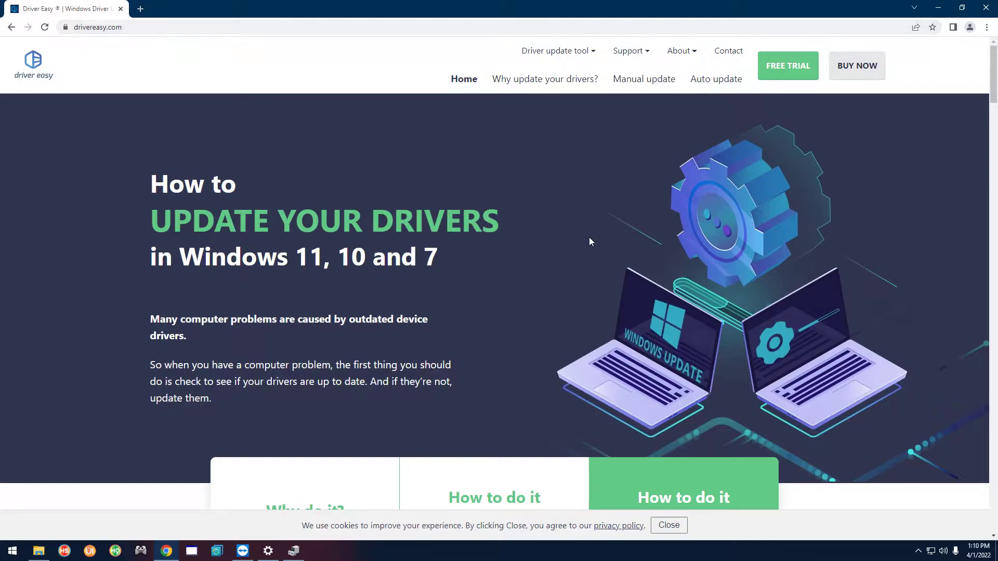
left_click(650, 81)
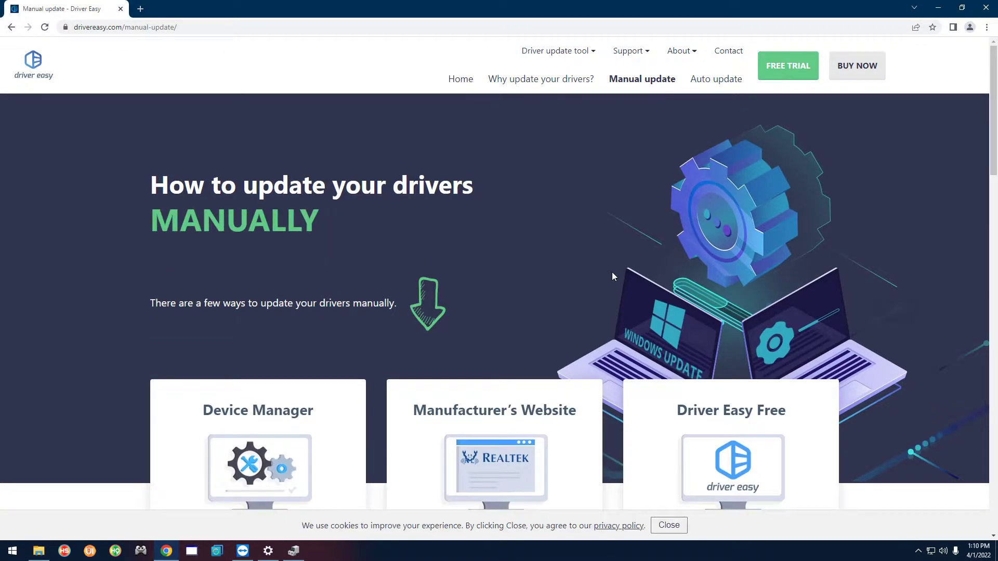
scroll(612, 280, "down", 4)
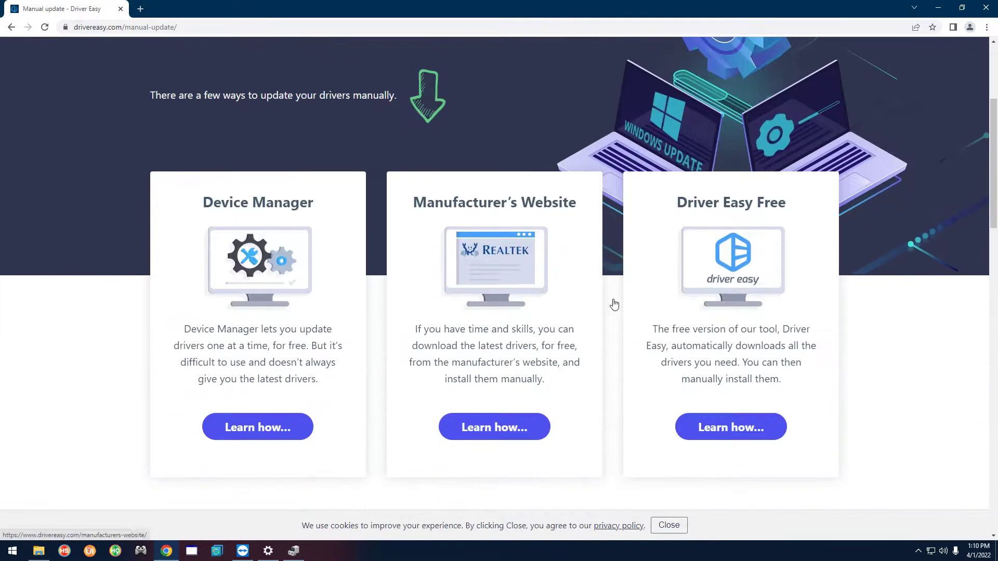
left_click(741, 240)
Jump to the Install Driver Easy FREE section, start the Driver Easy download and cancel saving the file.
scroll(119, 260, "down", 5)
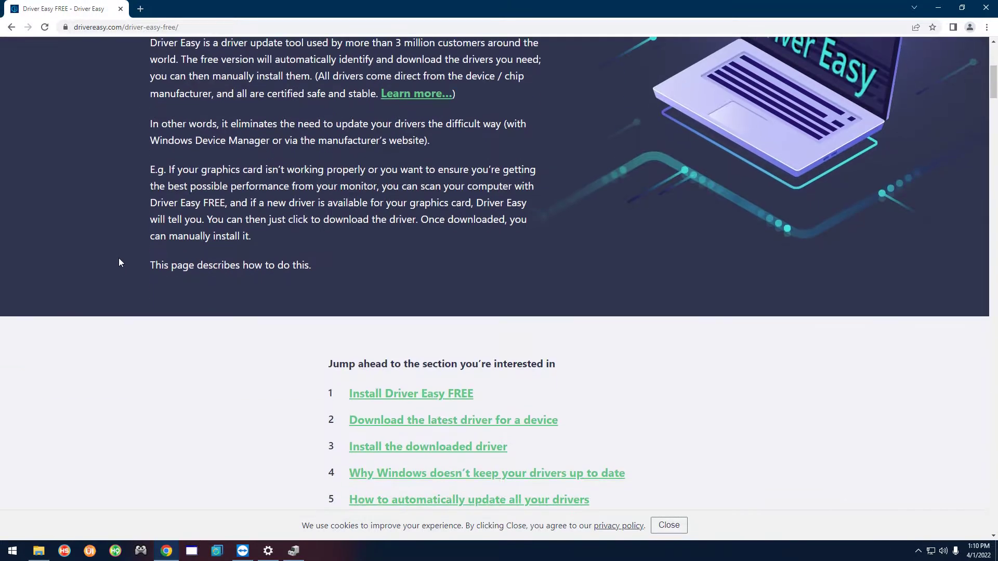
scroll(148, 267, "down", 2)
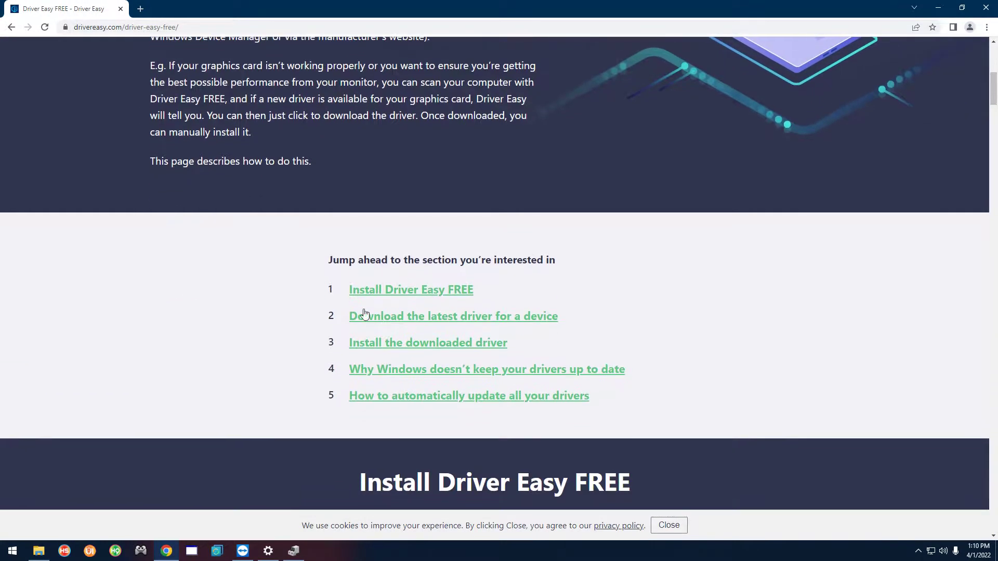
left_click(408, 291)
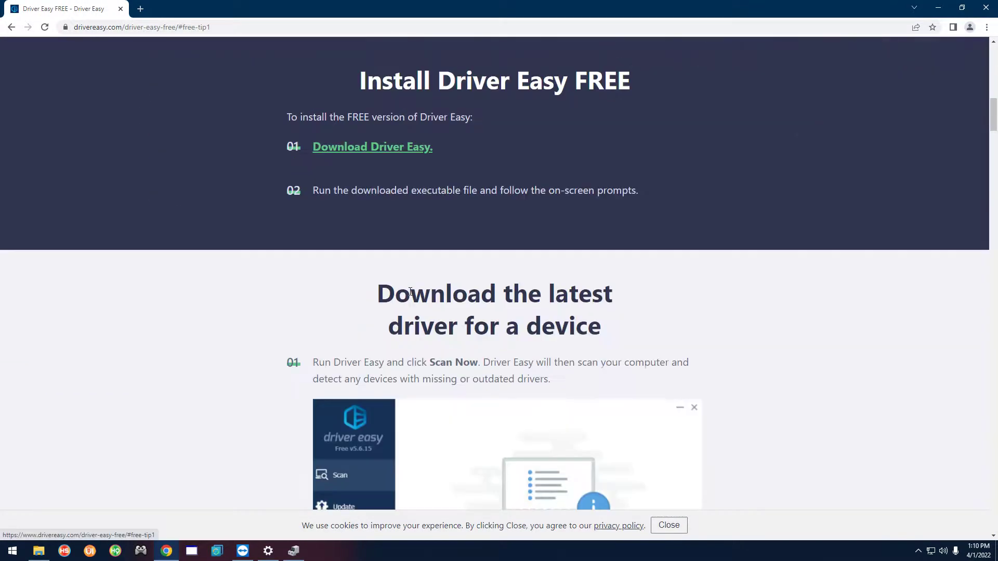
left_click(378, 149)
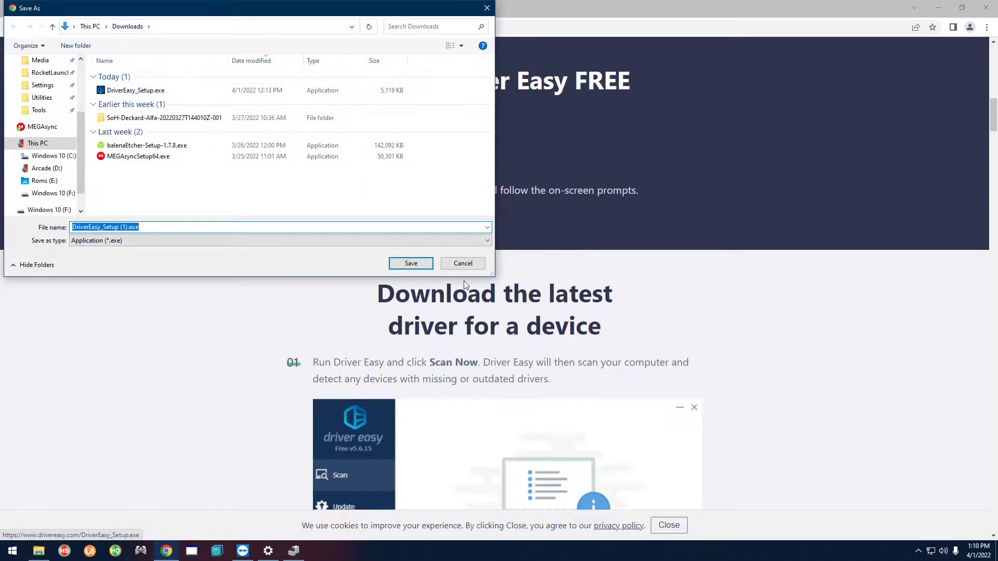
left_click(480, 265)
Run DriverEasy_Setup.exe from the Downloads folder in File Explorer and cancel the setup at the language selection.
left_click(39, 551)
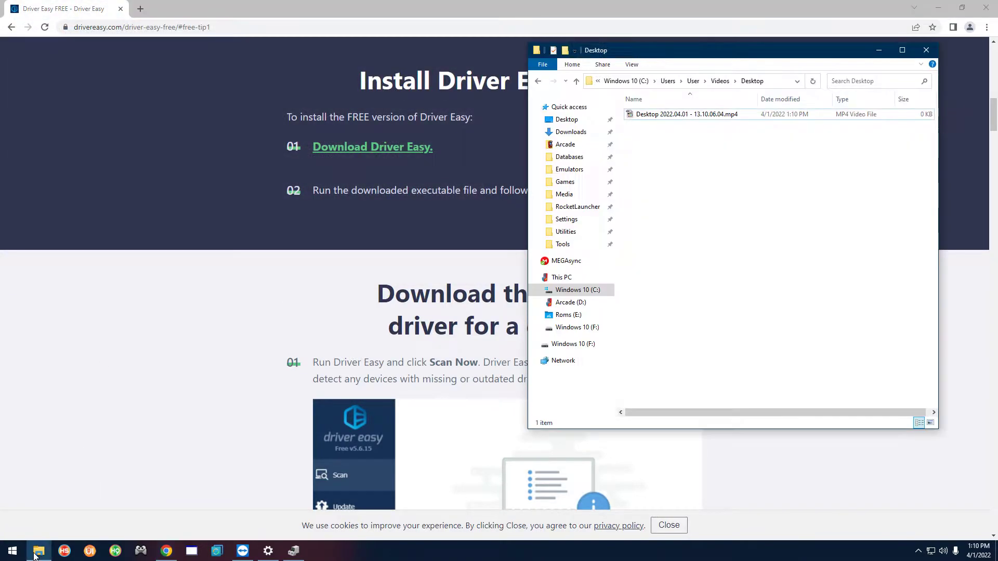
left_click(570, 132)
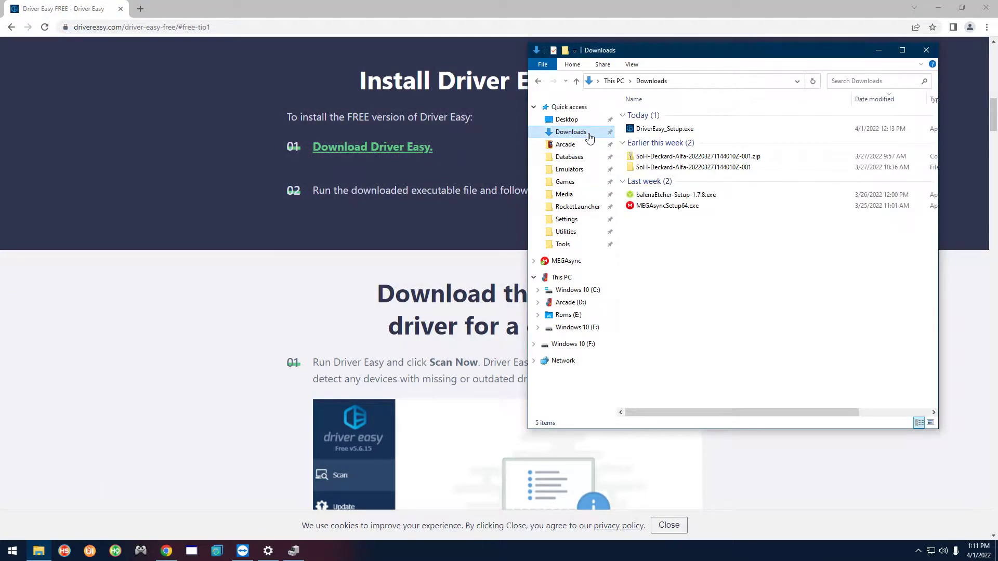
left_click(654, 130)
double_click(654, 130)
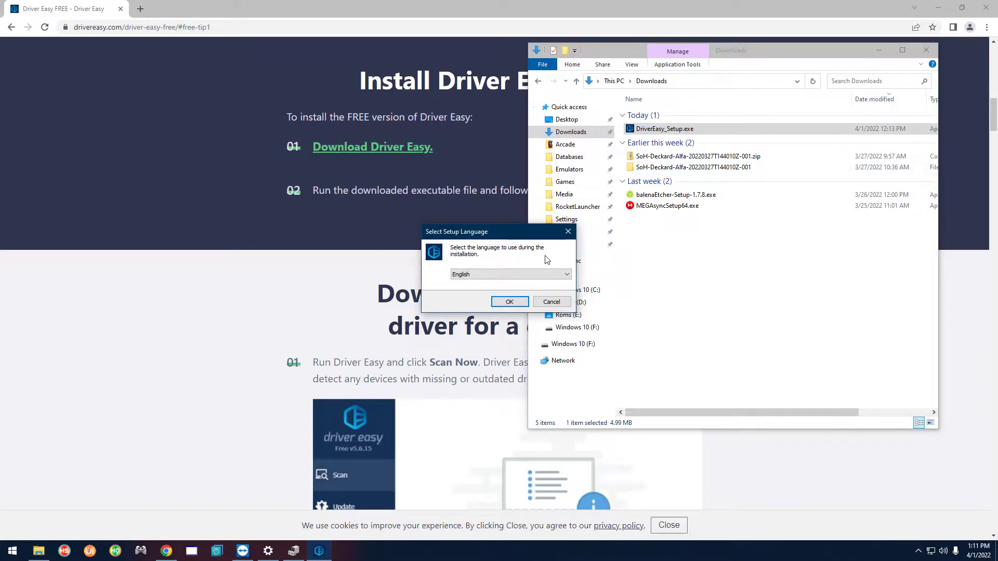
left_click(552, 302)
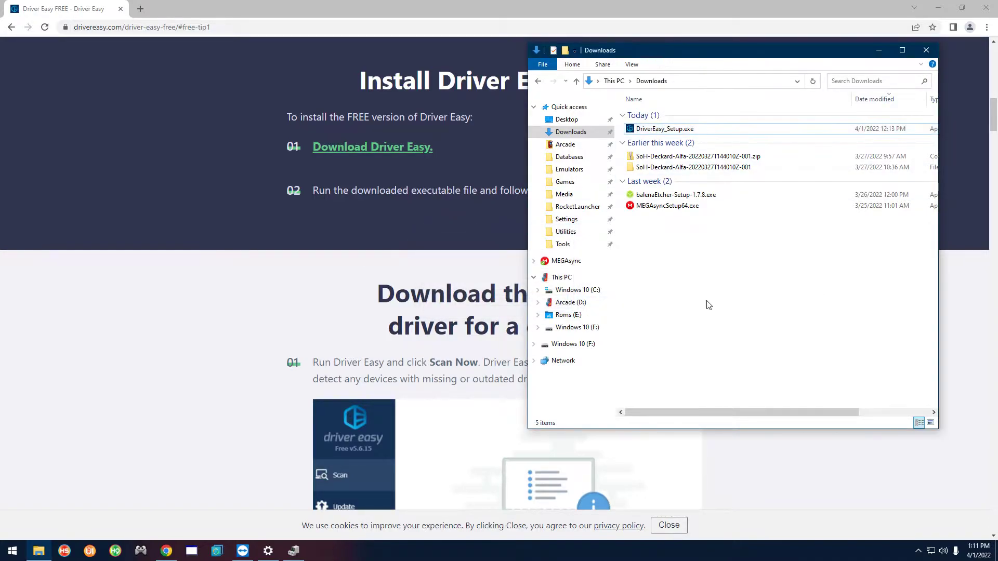
Search Windows for "driver", close the browser and launch the installed Driver Easy program.
left_click(13, 554)
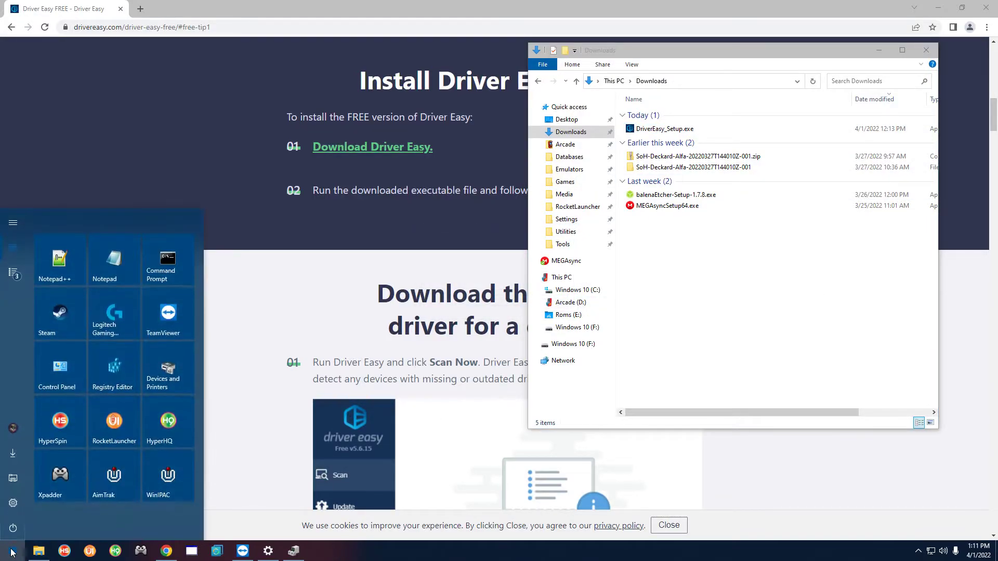
type("driver")
left_click(13, 553)
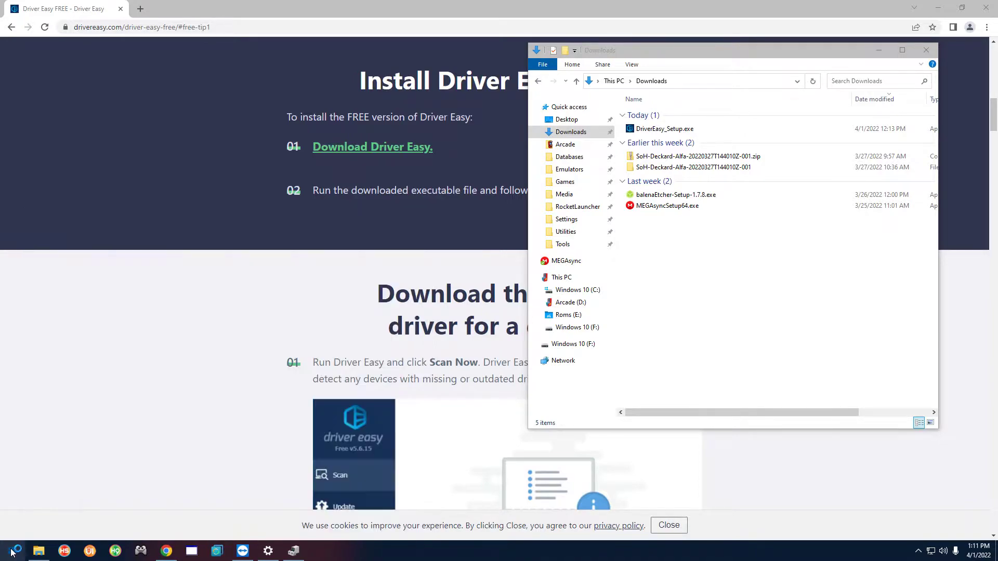
left_click(985, 6)
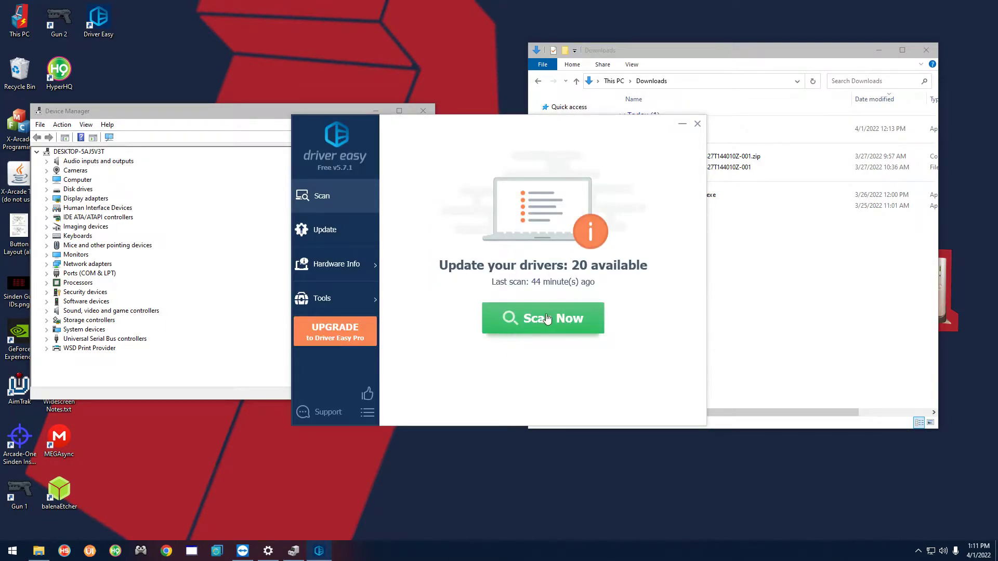
Scan the computer for driver updates and move the Driver Easy window closer to Device Manager.
left_click(546, 319)
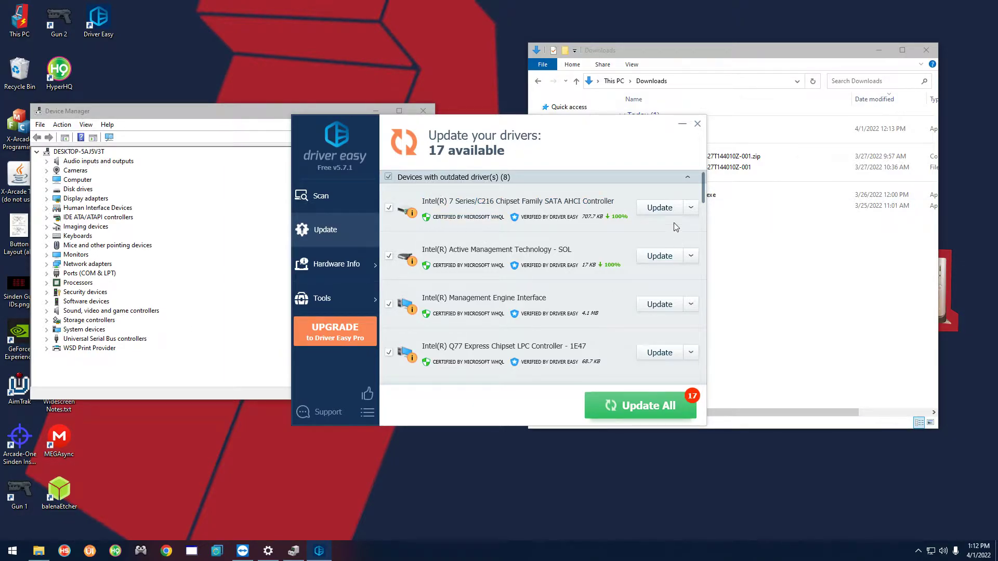
left_click_drag(620, 147, 623, 165)
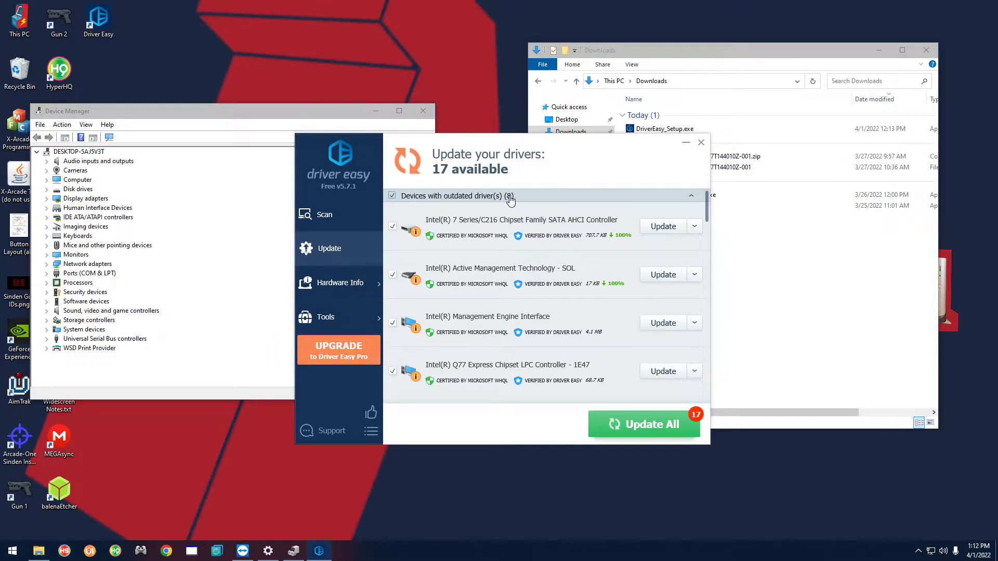
left_click_drag(627, 152, 578, 163)
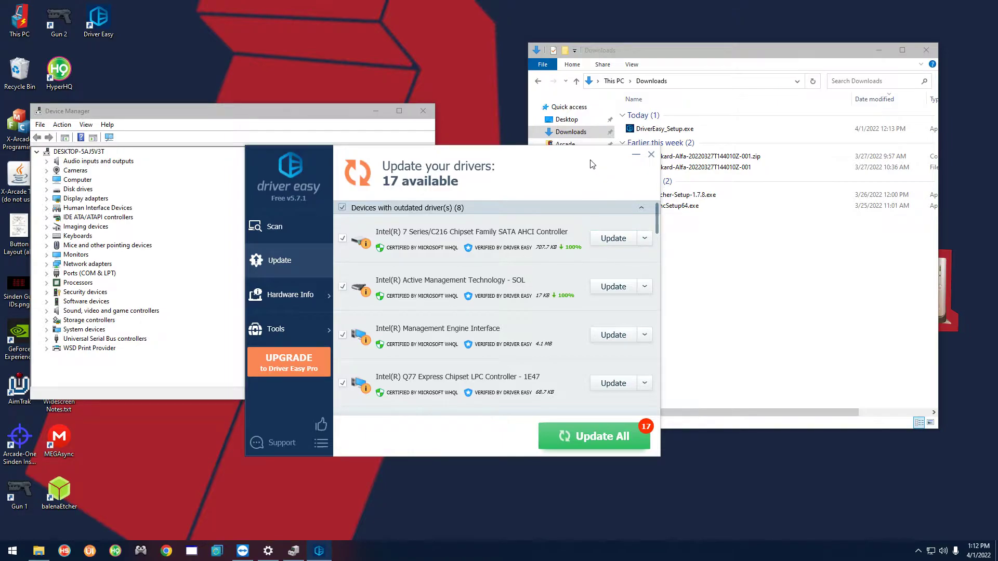
left_click_drag(590, 160, 589, 155)
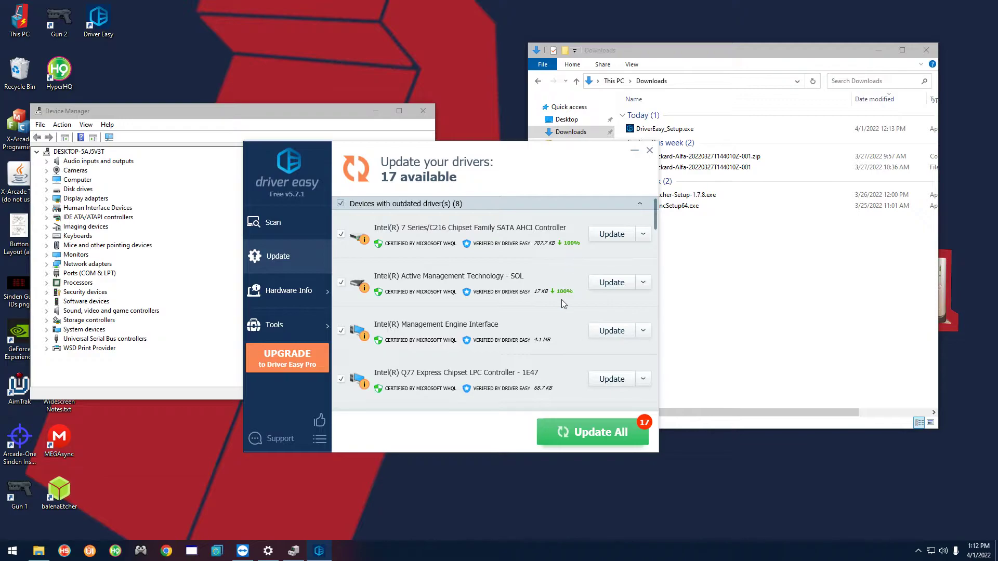
left_click_drag(566, 160, 555, 166)
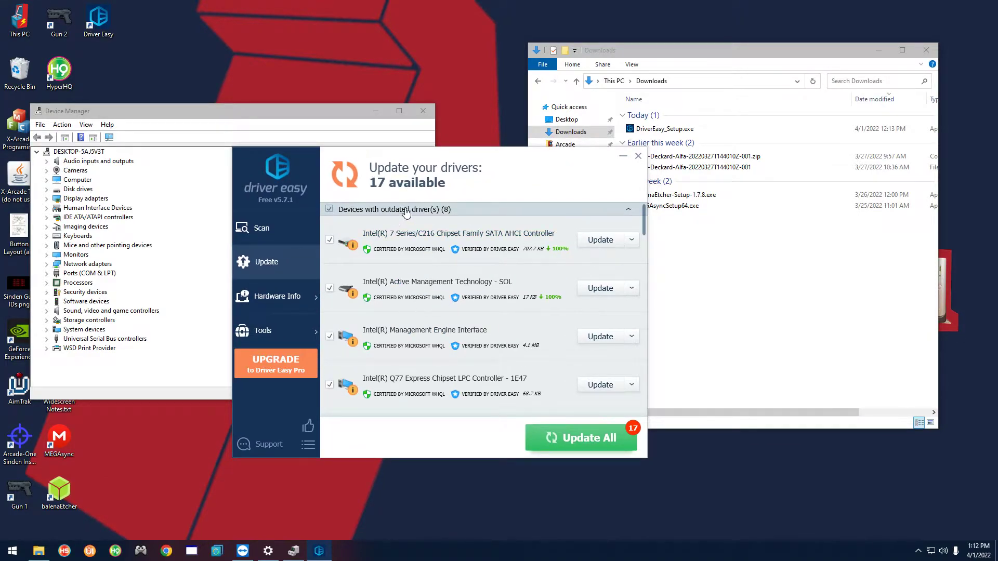
Start the driver update download for Intel(R) Management Engine Interface and cancel it.
left_click(602, 337)
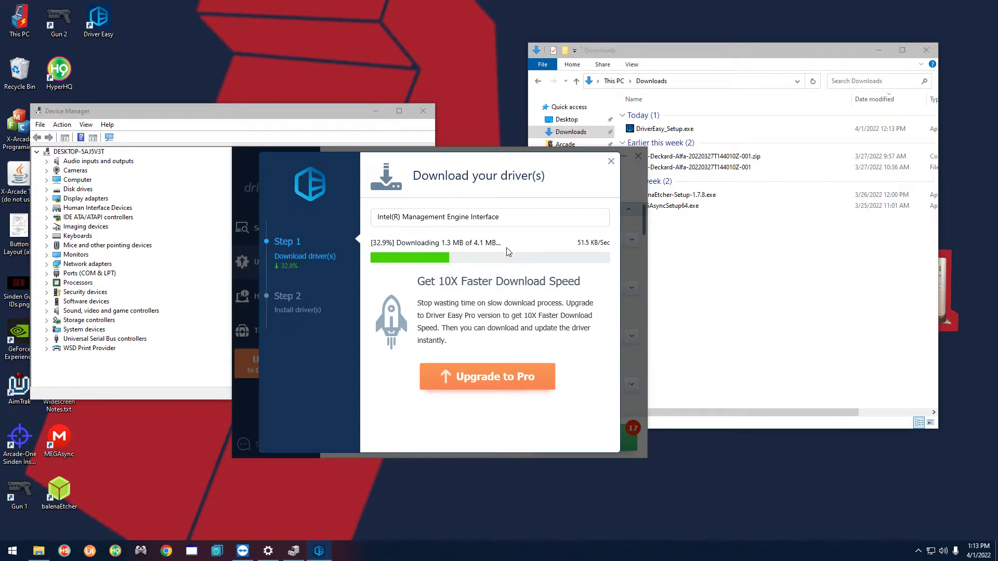
left_click(612, 162)
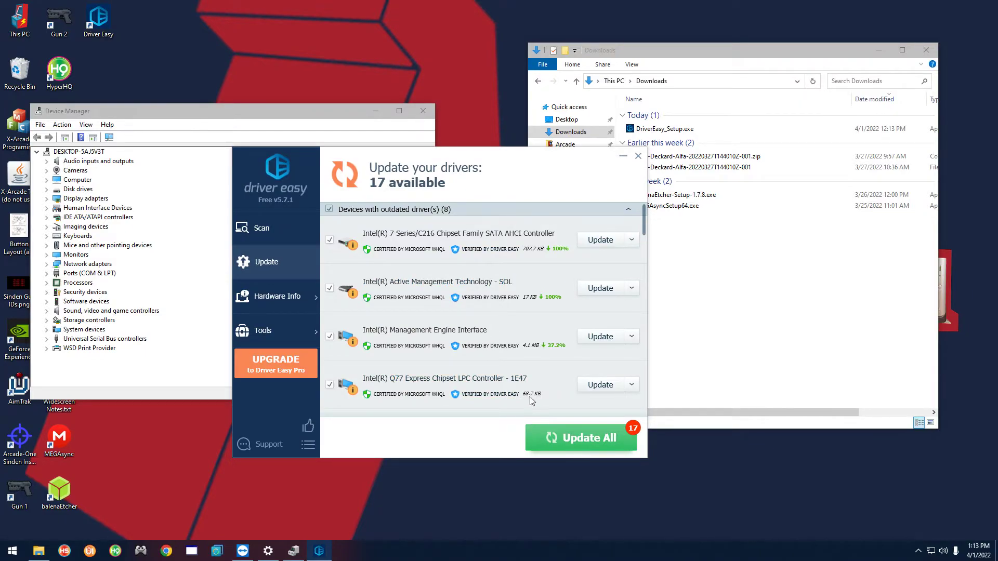
Download the Intel(R) Q77 Express Chipset LPC Controller - 1E47 driver and continue with the Manually Install option.
left_click(595, 385)
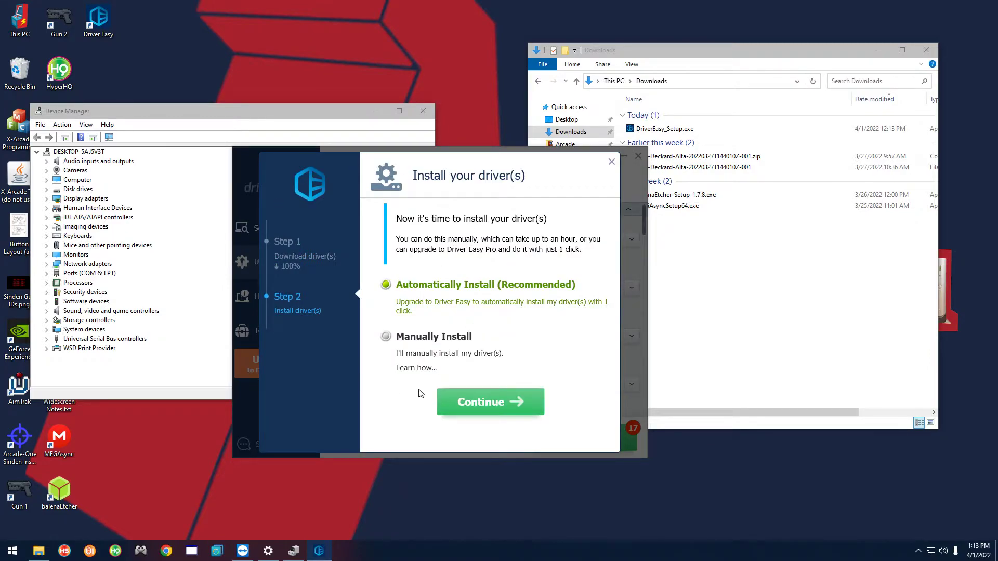
left_click(409, 338)
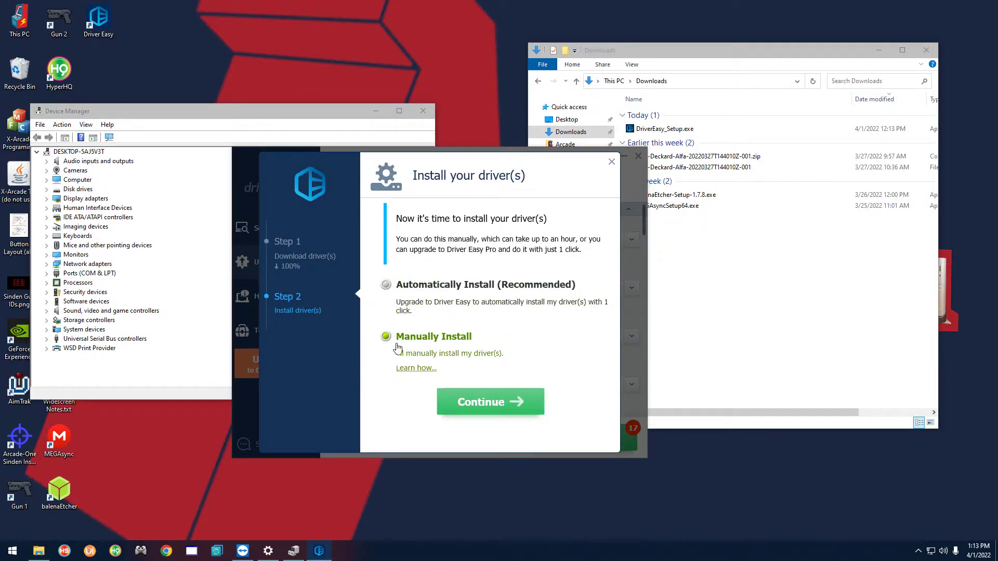
left_click(497, 402)
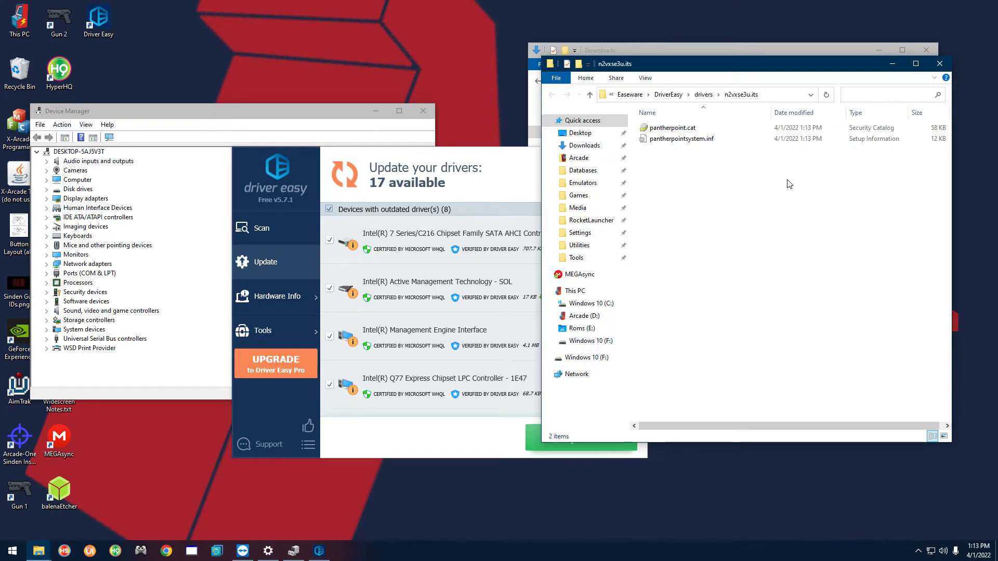
Go up to the DriverEasy drivers folder and copy its address.
left_click(704, 95)
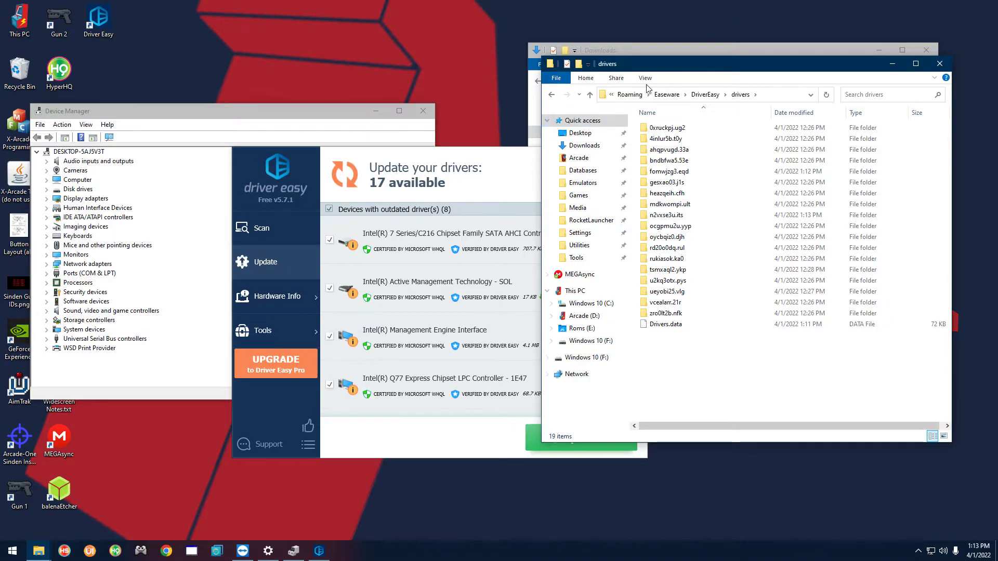
left_click(753, 96)
right_click(752, 95)
left_click(774, 126)
Paste the copied drivers folder path into a new Notepad document and close the drivers folder window.
left_click(12, 551)
left_click(112, 259)
right_click(213, 284)
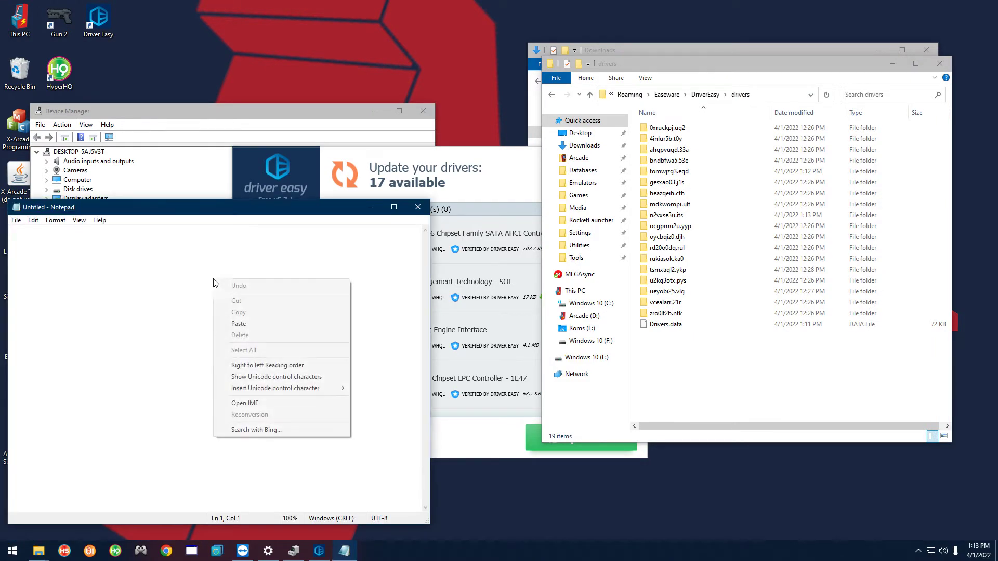
left_click(251, 322)
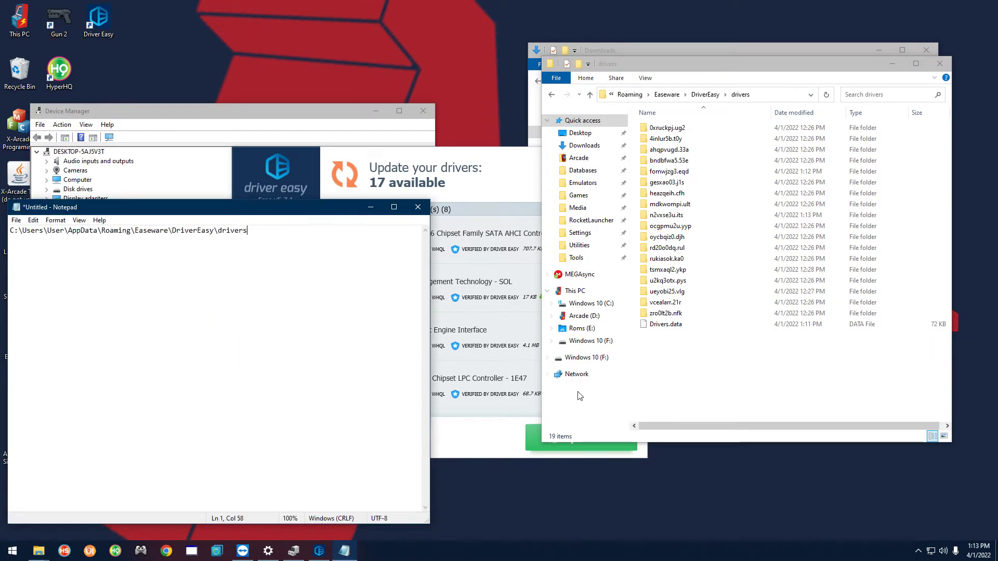
left_click(939, 64)
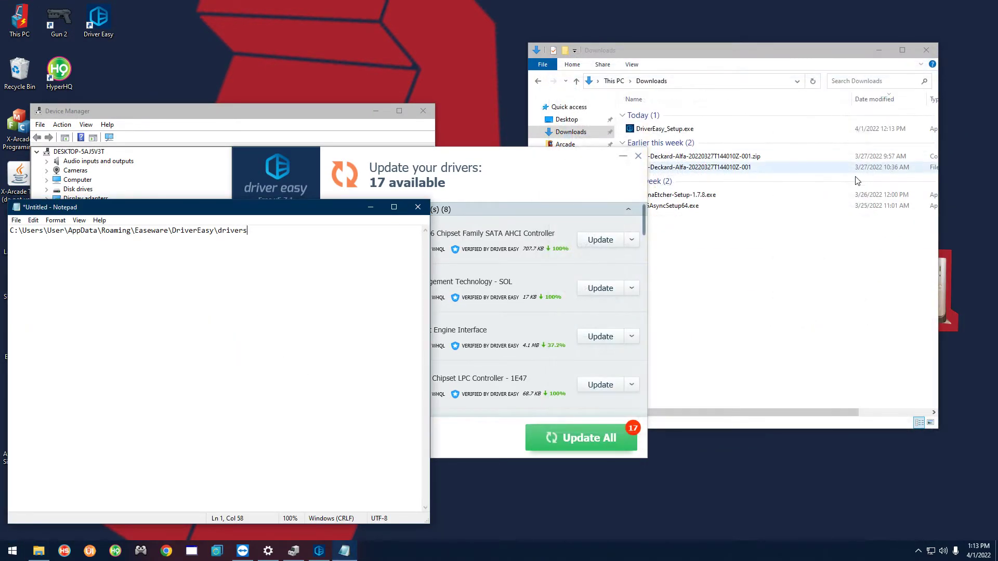
Open the file location of the downloaded Intel(R) 7 Series/C216 Chipset Family SATA AHCI Controller driver from Driver Easy.
left_click(533, 173)
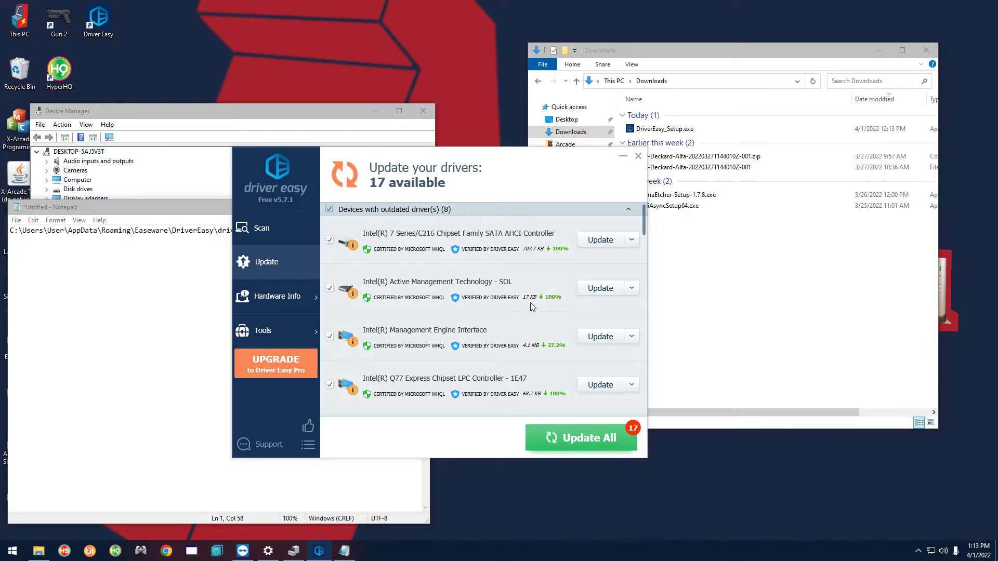
left_click(632, 240)
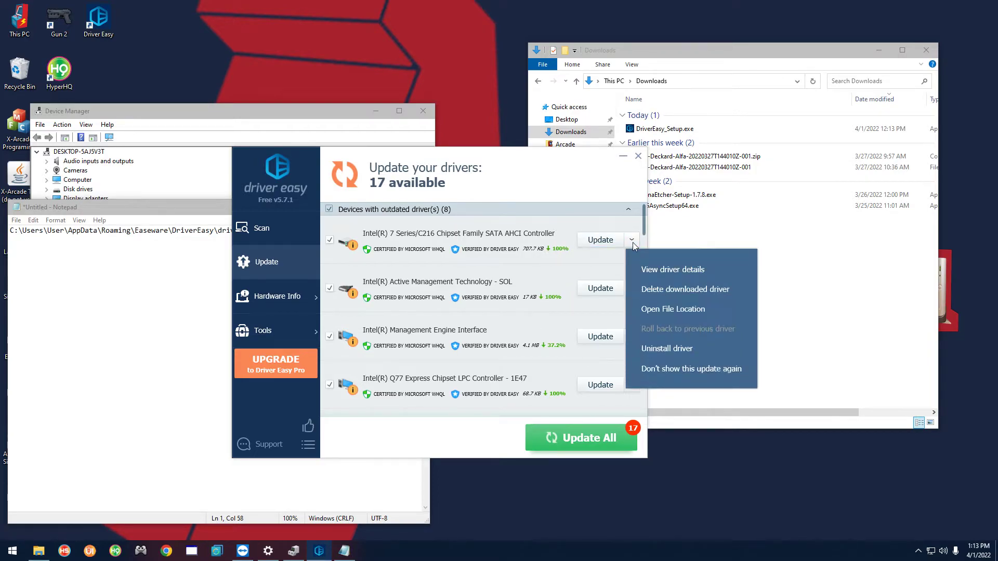
left_click(671, 310)
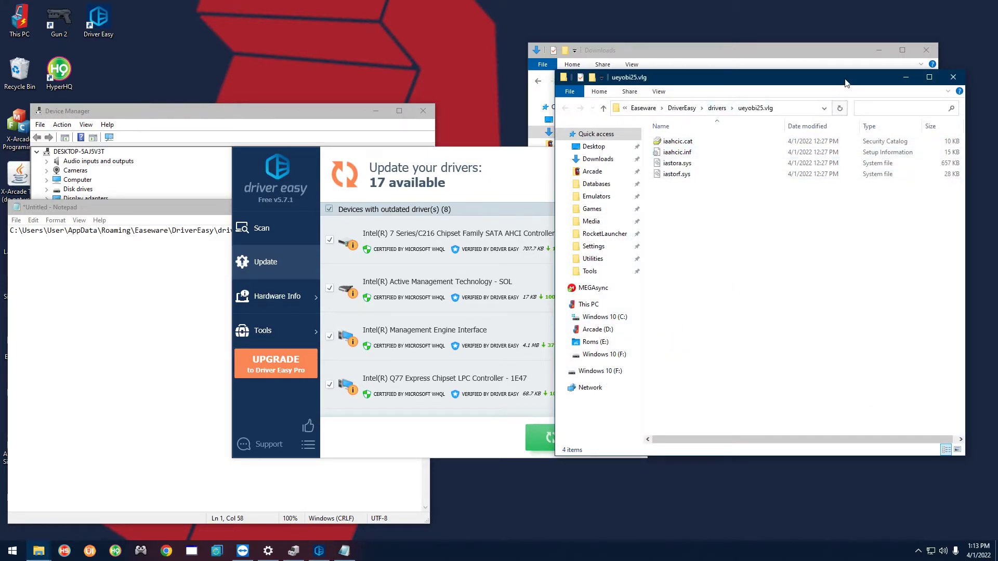
Go up to the parent drivers folder to view it, and close both that folder window and Driver Easy.
left_click_drag(845, 80, 809, 70)
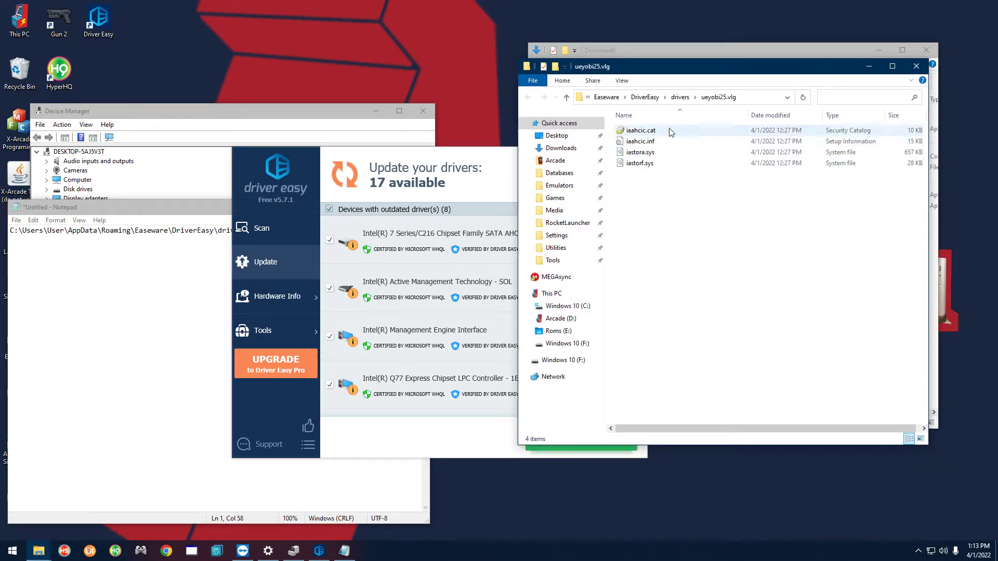
left_click(682, 99)
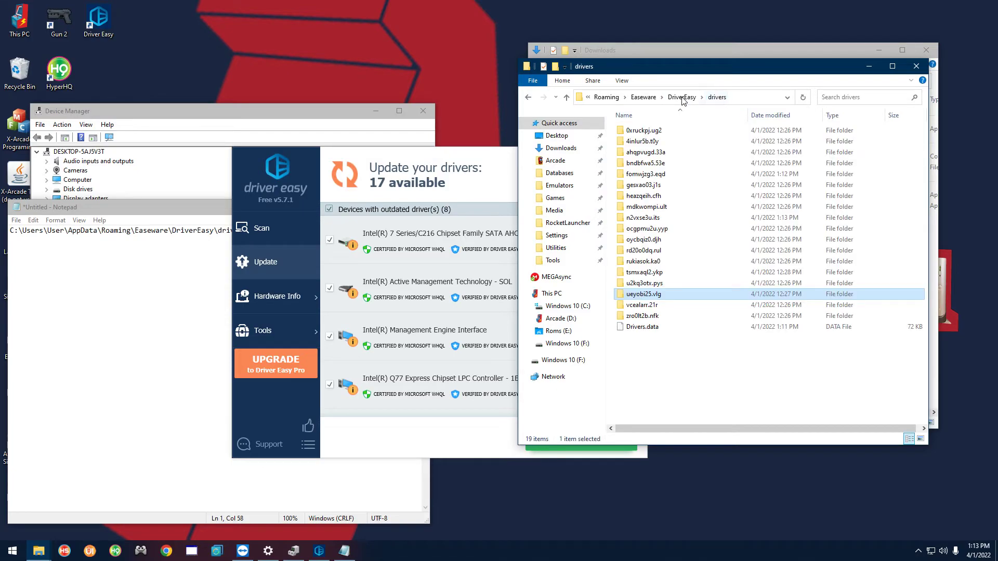
left_click(660, 367)
left_click_drag(812, 69, 792, 94)
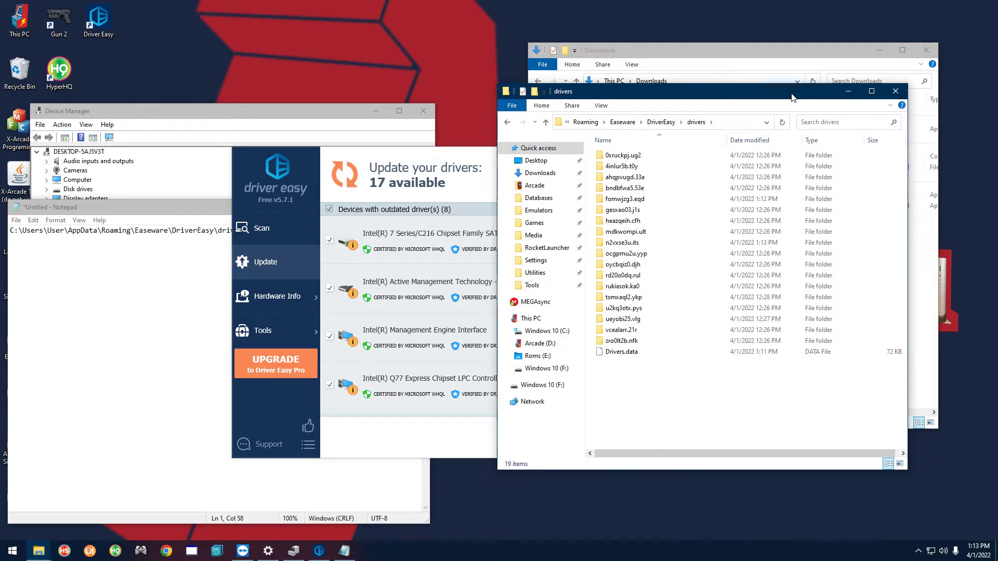
left_click(896, 91)
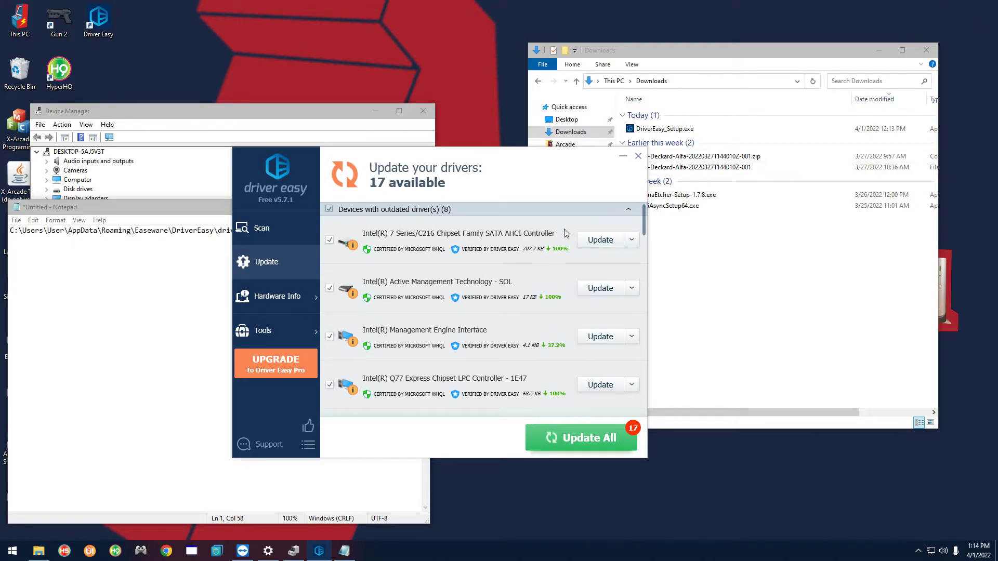
left_click(638, 157)
Start a driver update for the Intel(R) 82579LM Gigabit Network Connection in Device Manager, choosing to browse the computer for driver software.
left_click_drag(319, 118, 410, 47)
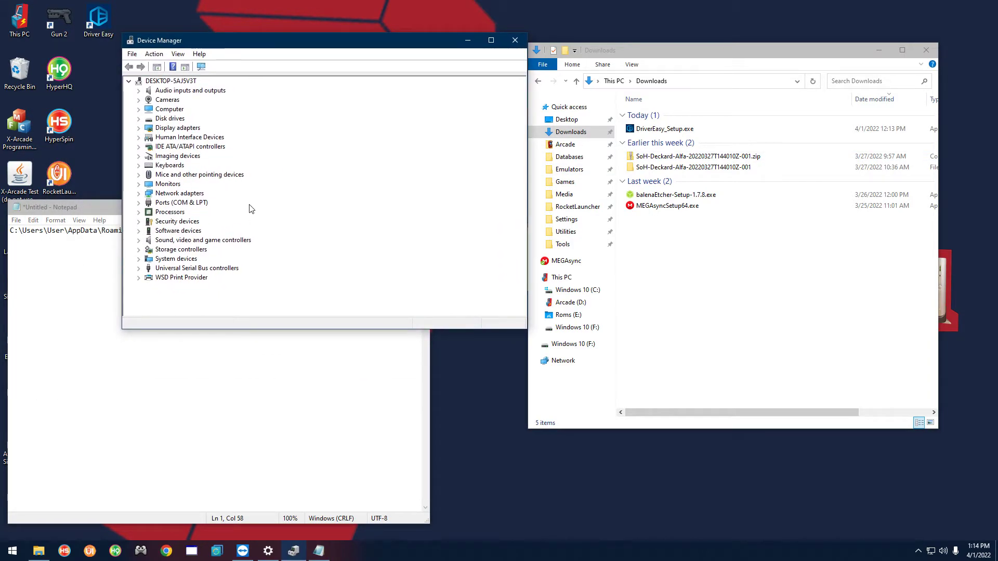
double_click(164, 195)
left_click(185, 203)
right_click(185, 202)
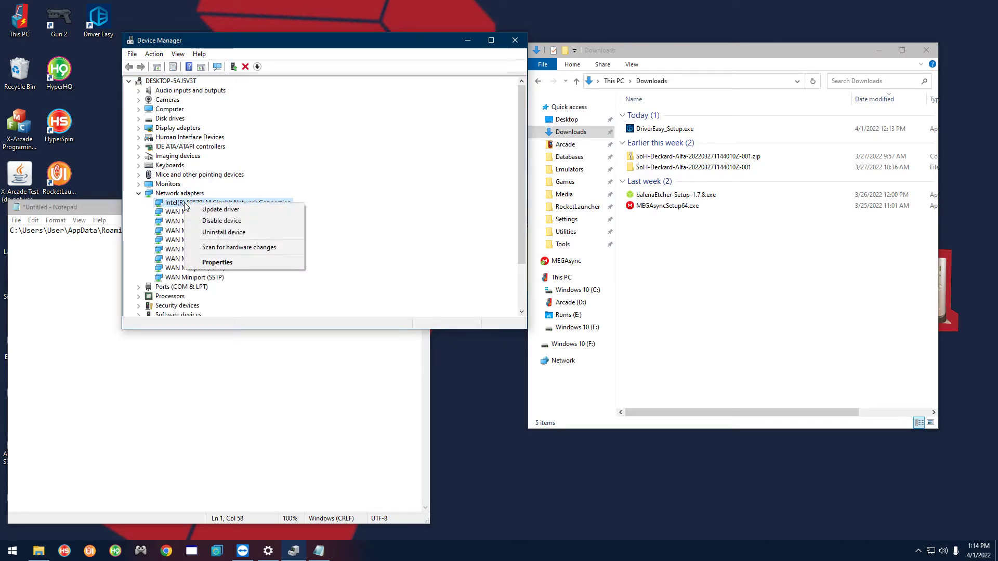
left_click(219, 210)
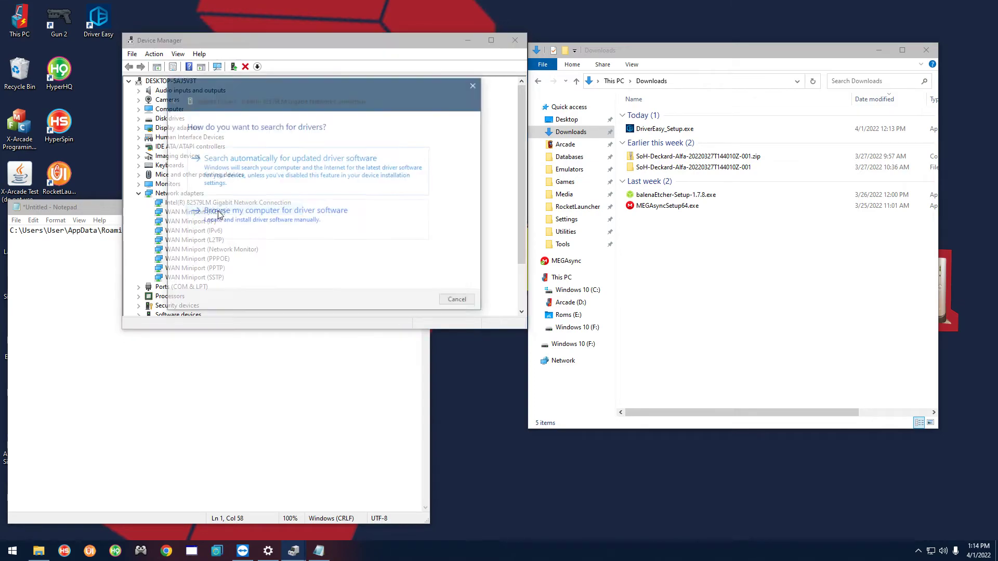
left_click(261, 219)
Paste the drivers path copied from Notepad as the search location, run the driver search and close the update wizard.
left_click_drag(247, 230, 9, 231)
right_click(79, 230)
left_click(125, 262)
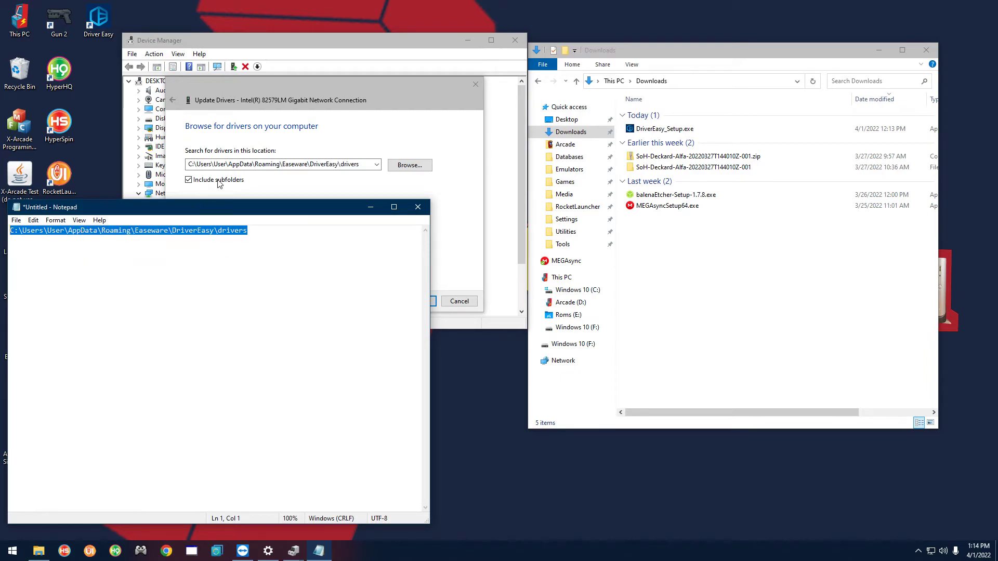
left_click(372, 165)
right_click(208, 164)
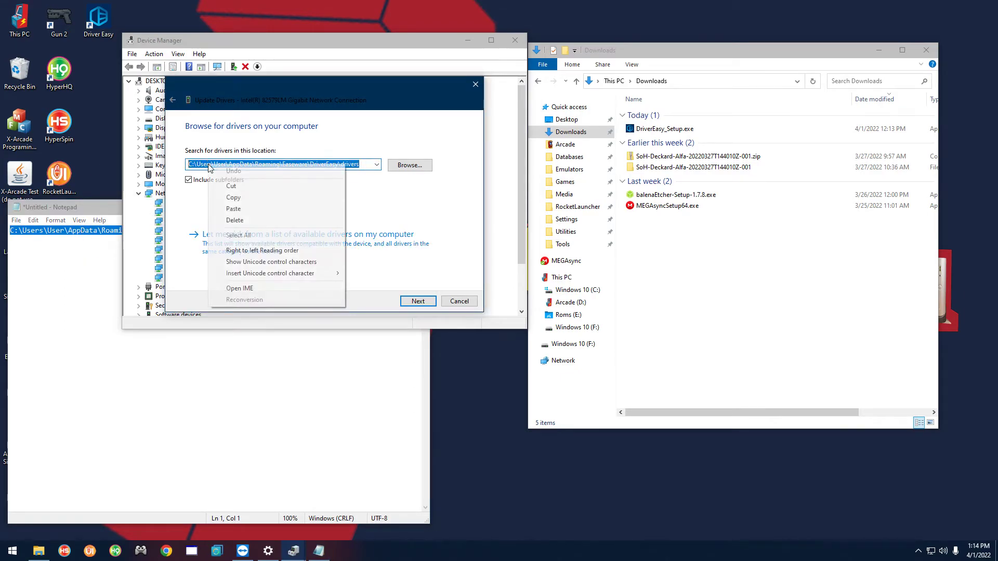
left_click(248, 207)
left_click(424, 303)
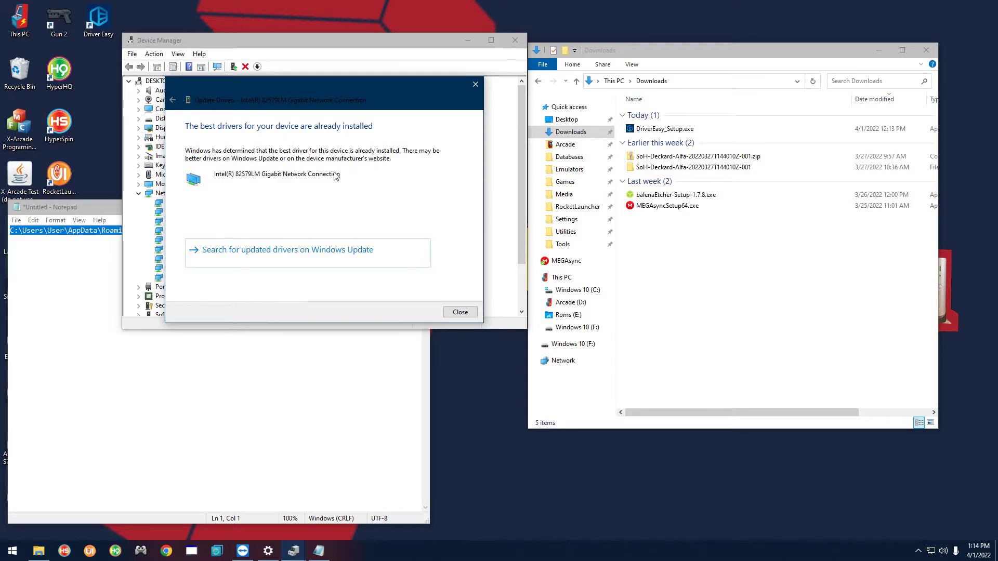
left_click(460, 312)
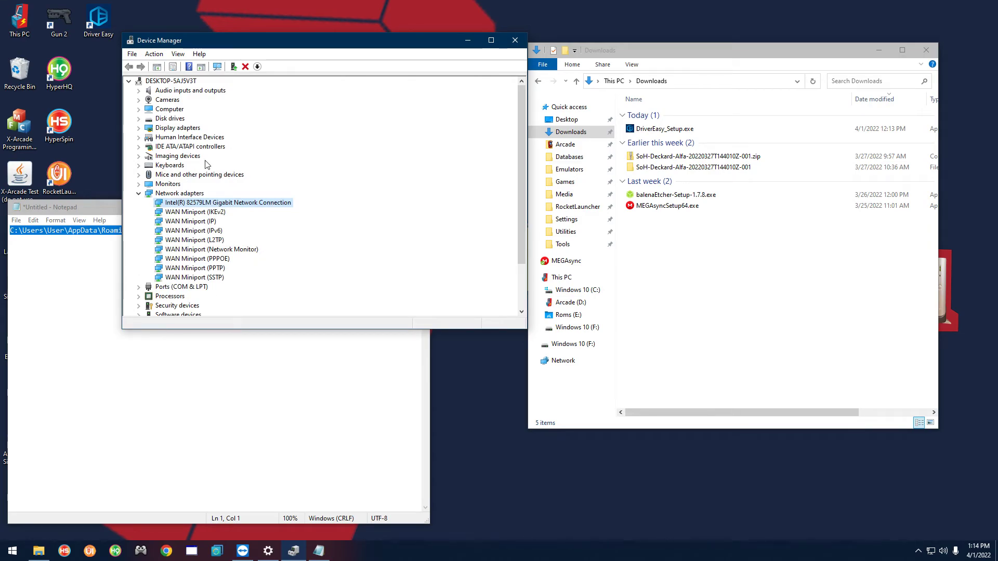
left_click(221, 212)
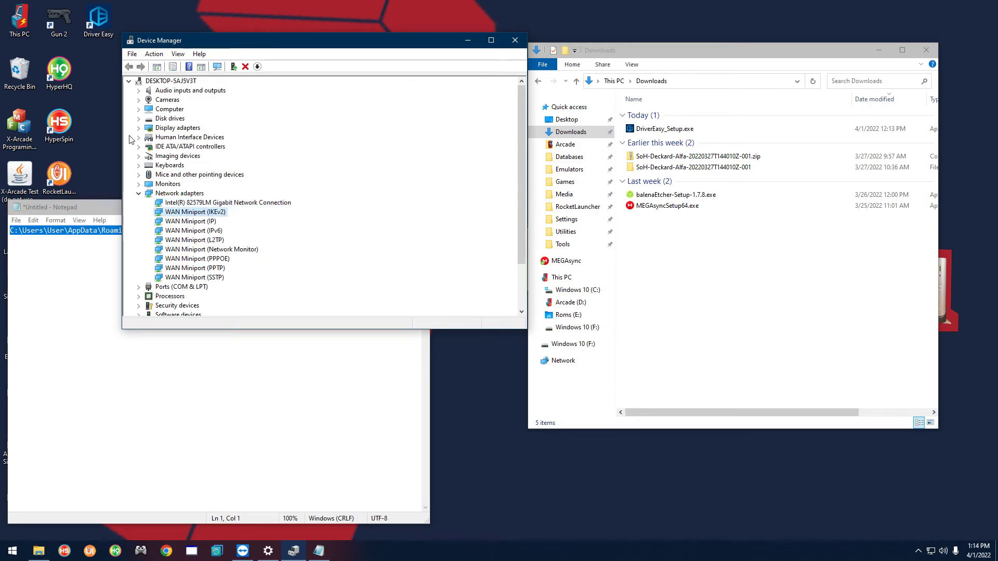
right_click(192, 211)
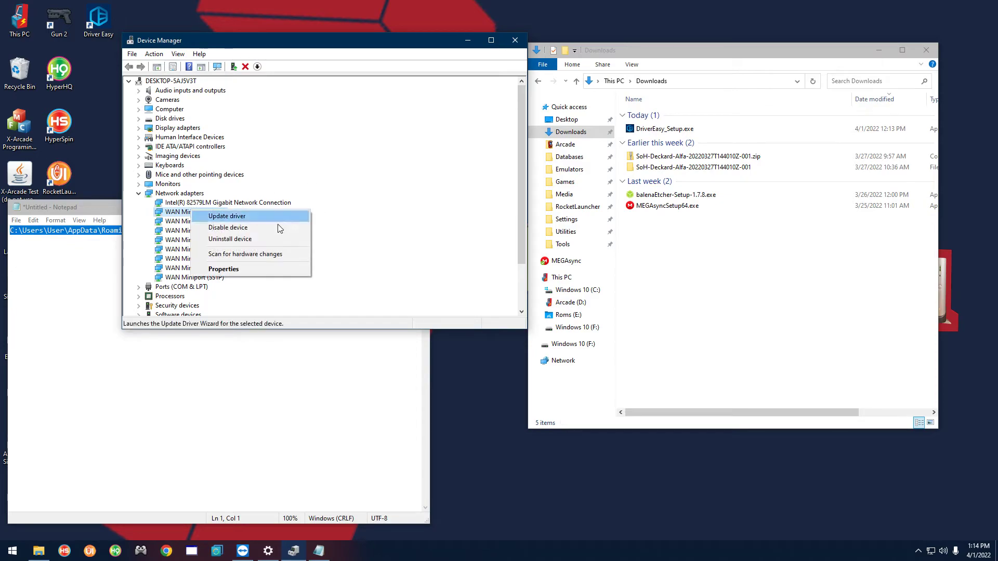
left_click(226, 216)
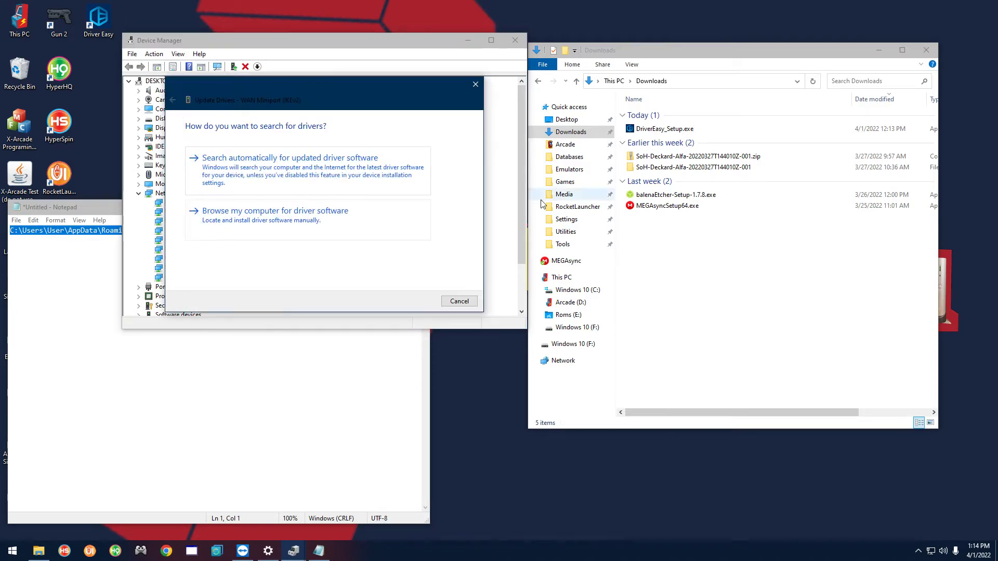
left_click(262, 224)
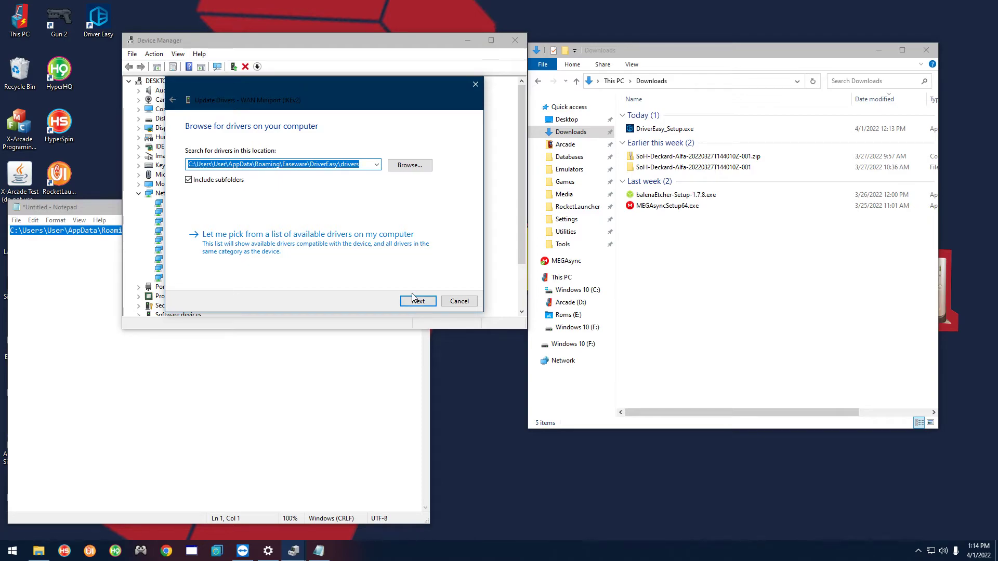
left_click(444, 302)
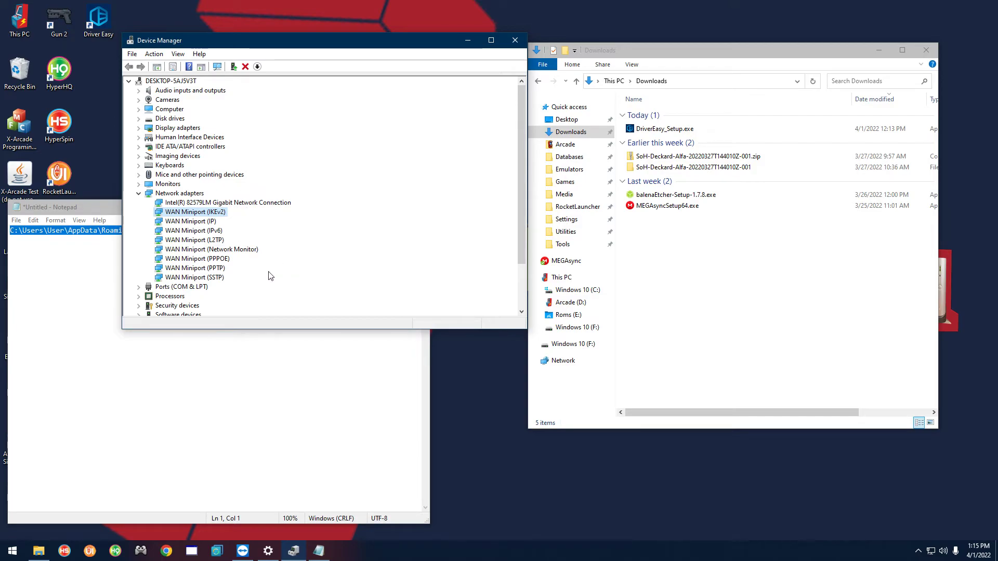
Open the properties of the Intel(R) 82579LM Gigabit Network Connection and view its driver provider, date and version.
left_click(186, 202)
right_click(206, 202)
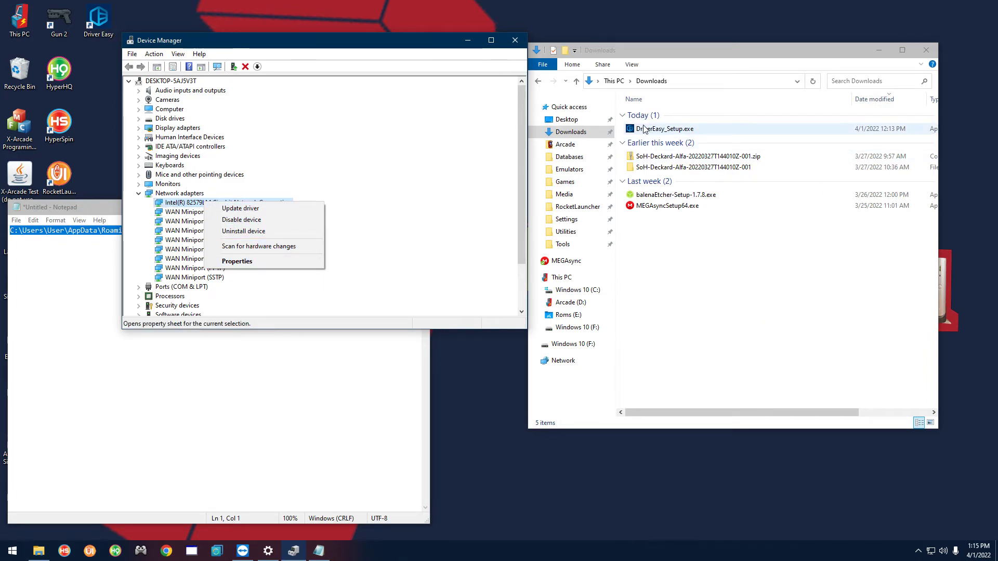
left_click(236, 262)
left_click(364, 93)
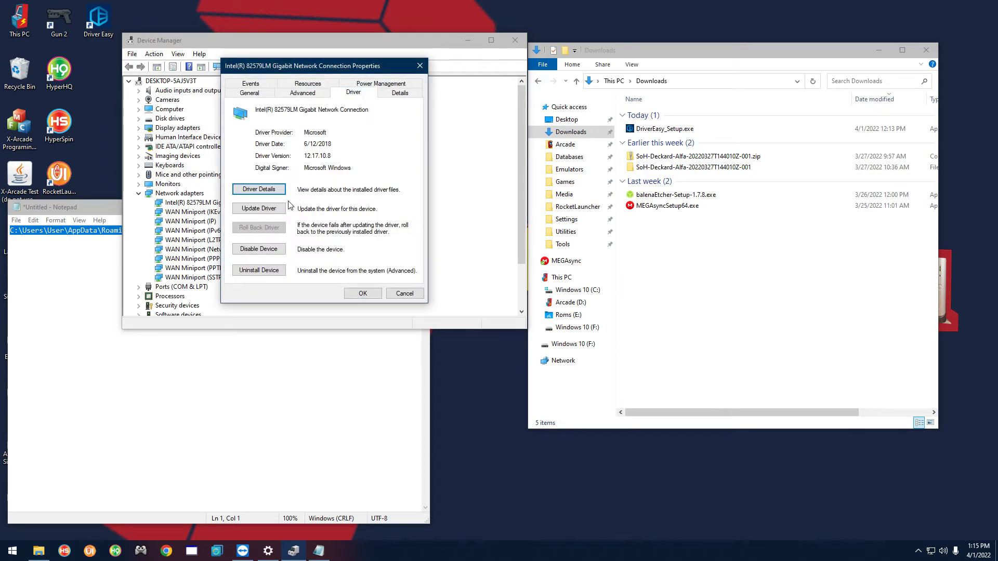
Show the network adapter's Hardware Ids property and copy the first value in the list.
left_click(400, 92)
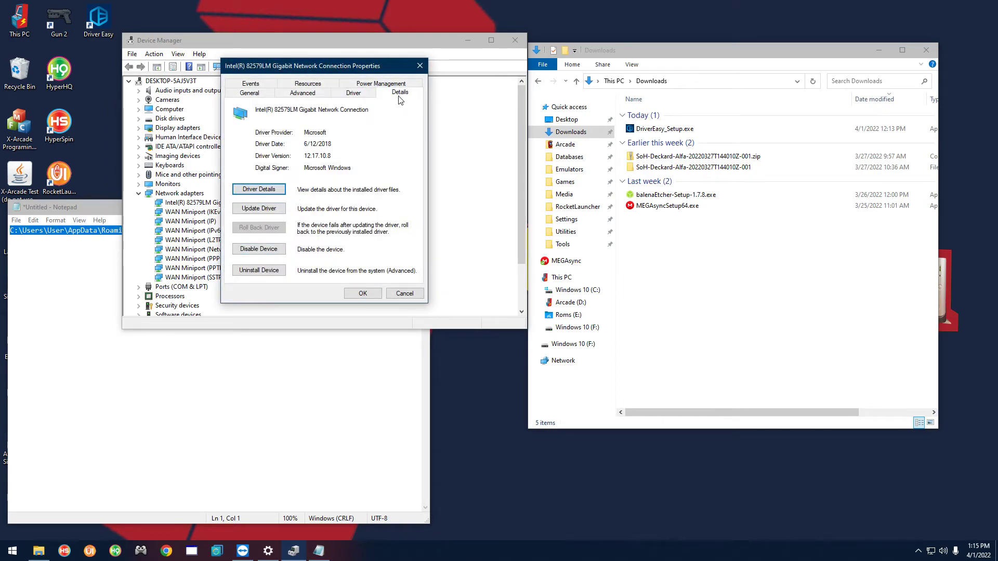
left_click(257, 145)
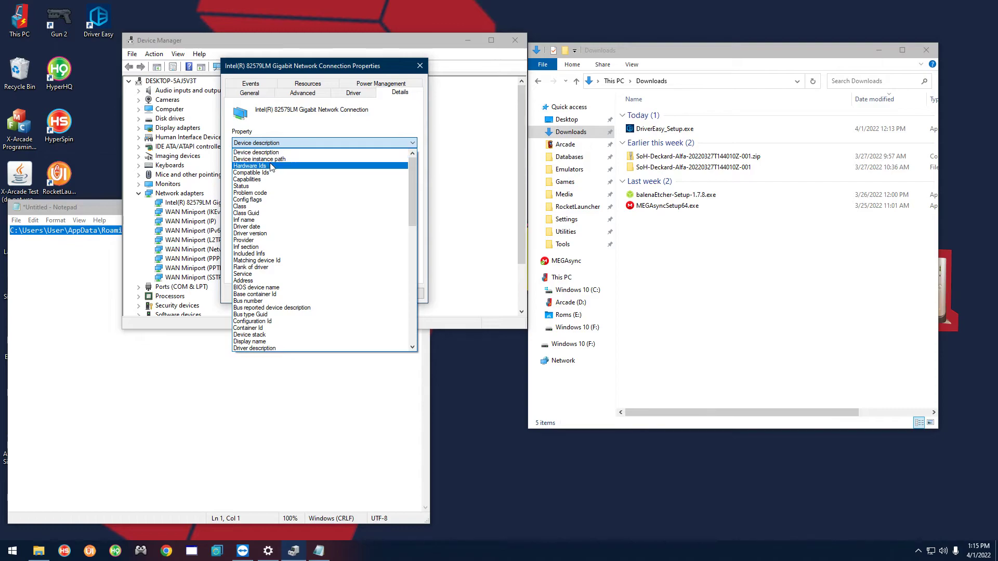
left_click(283, 165)
right_click(294, 172)
left_click(330, 179)
Switch to Chrome, search Google for the copied hardware ID PCI\VEN_8086&DEV_1502&SUBSYS_3397103C&REV_04, and close the browser after viewing the results.
left_click(166, 550)
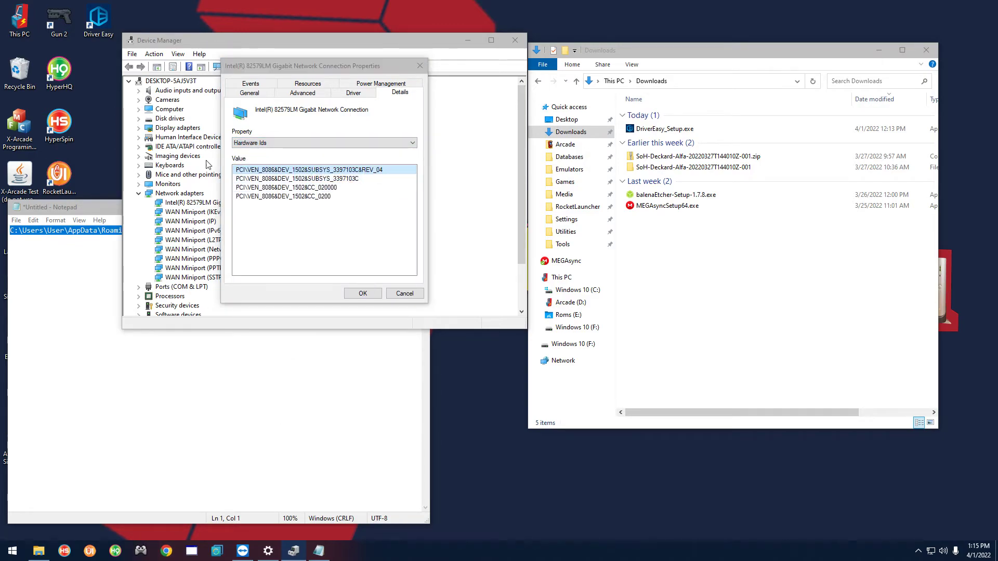
right_click(149, 28)
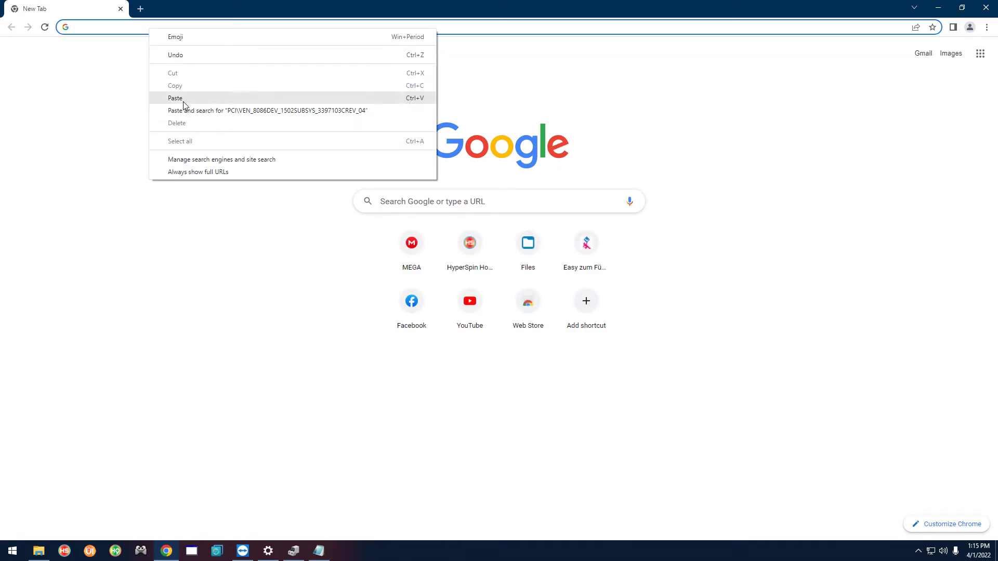
left_click(183, 99)
key("Return")
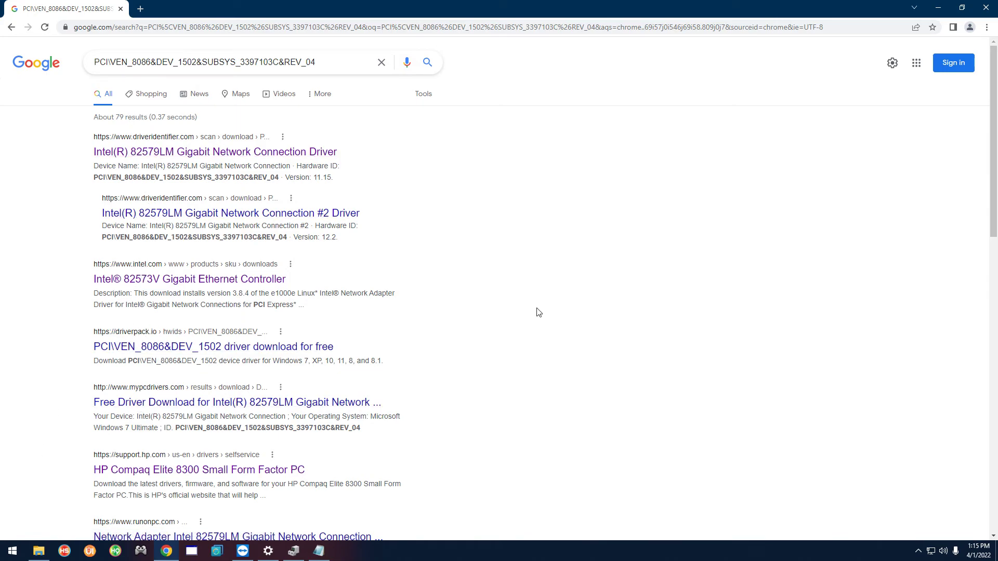
left_click(985, 8)
Close the network adapter's properties window and collapse the Network adapters category in Device Manager.
left_click_drag(360, 66, 368, 135)
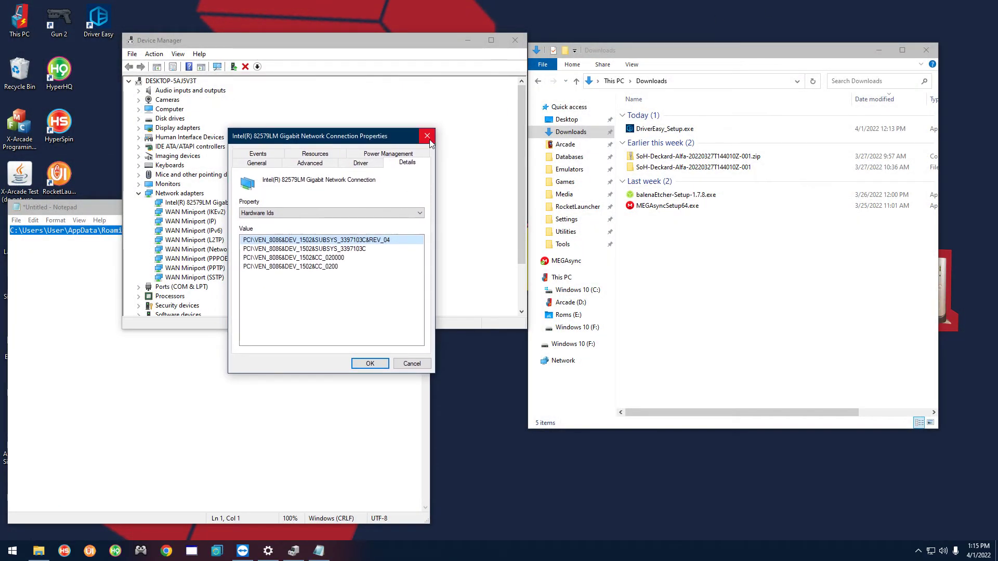
left_click(428, 137)
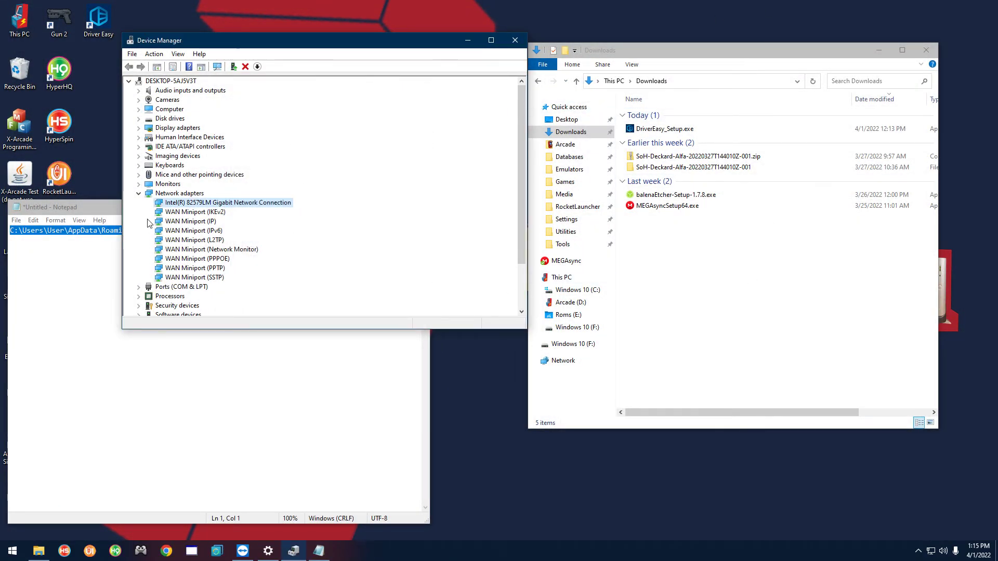
left_click(138, 193)
Close the untitled Notepad document containing the drivers path without saving it.
left_click(117, 208)
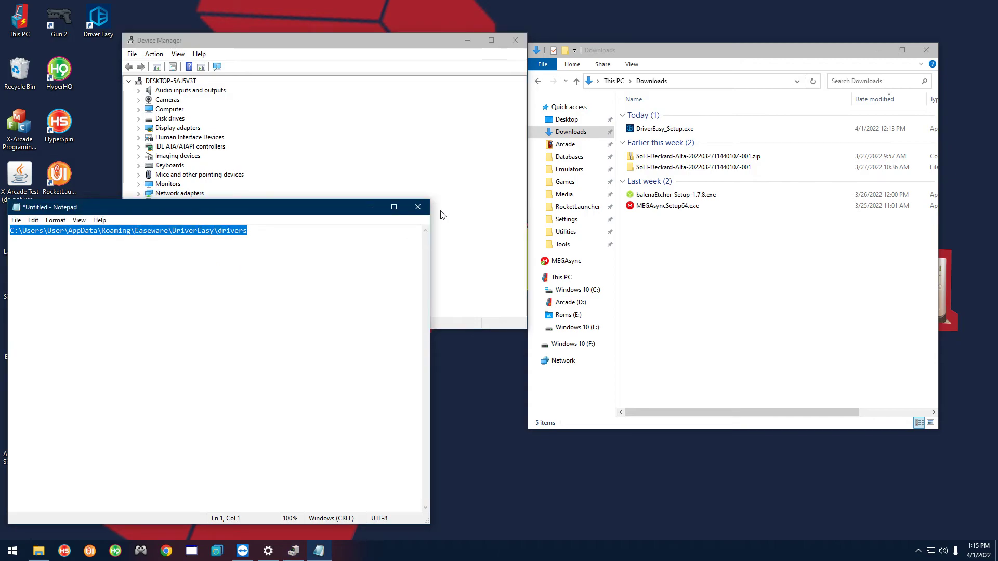
left_click(418, 207)
left_click(511, 276)
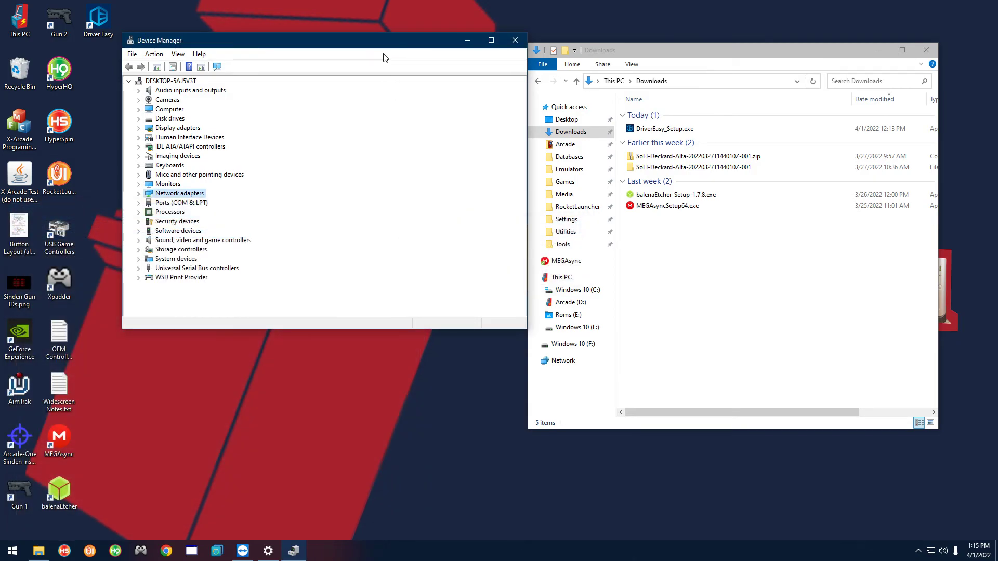
left_click_drag(366, 45, 358, 198)
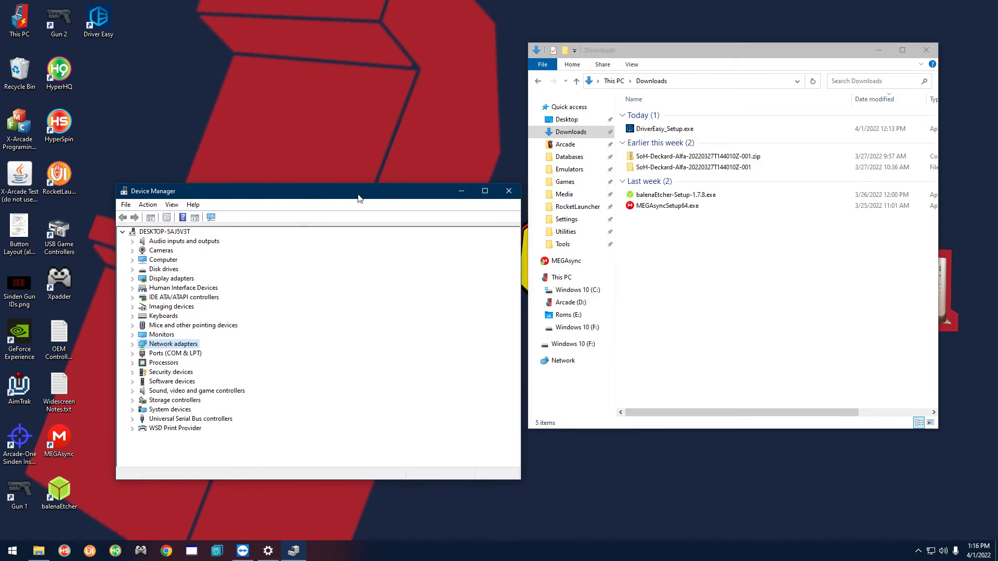
left_click(362, 131)
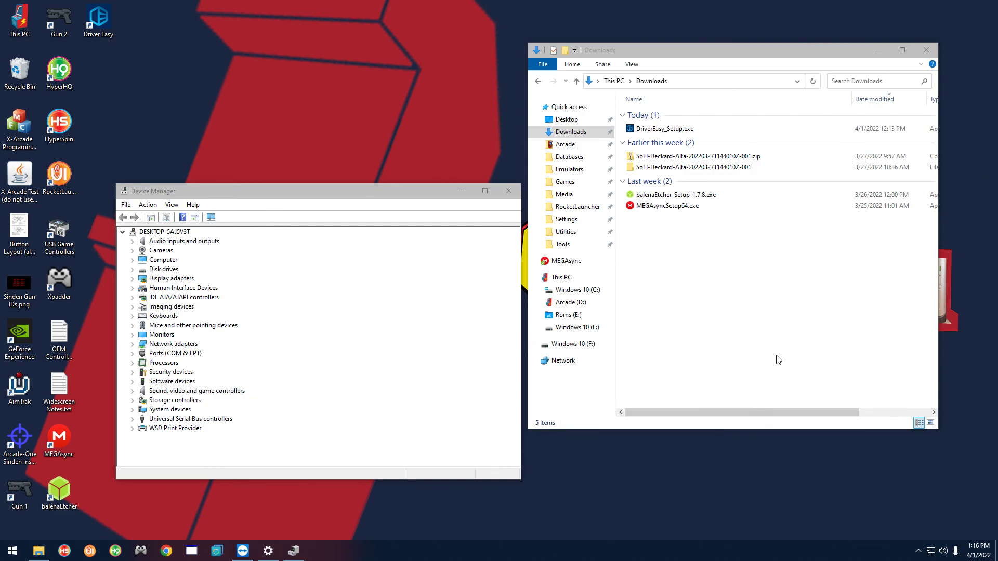
left_click(715, 289)
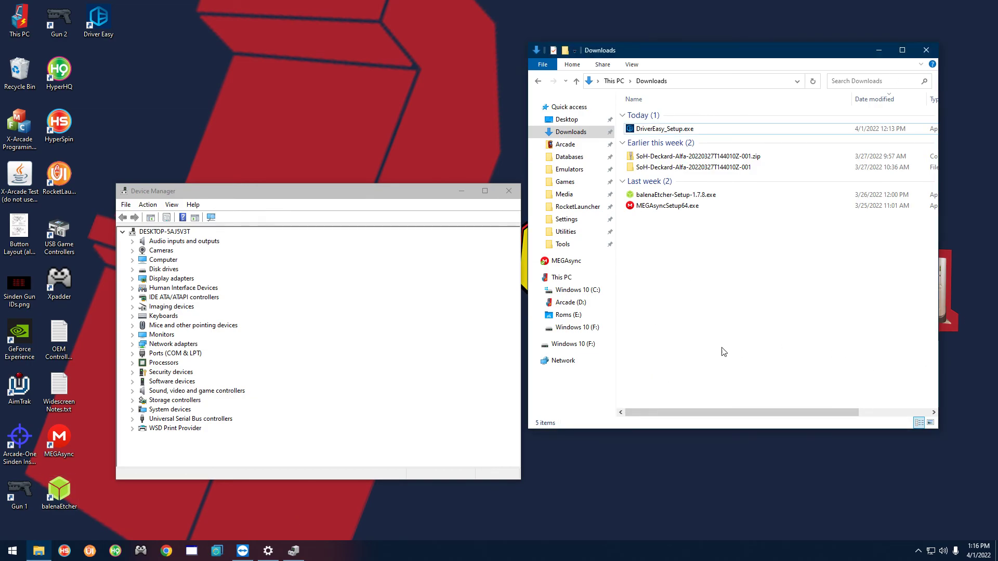
left_click(156, 335)
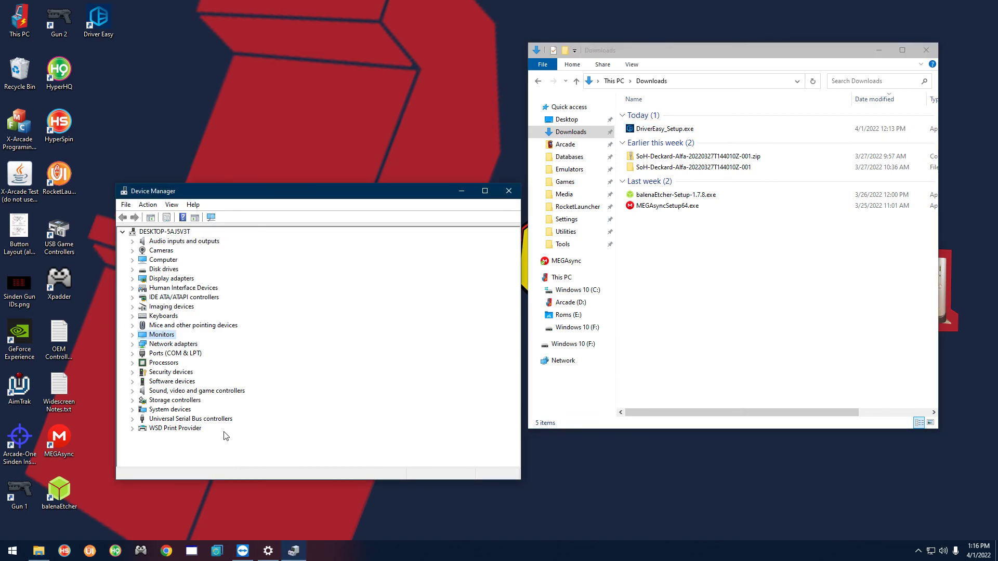